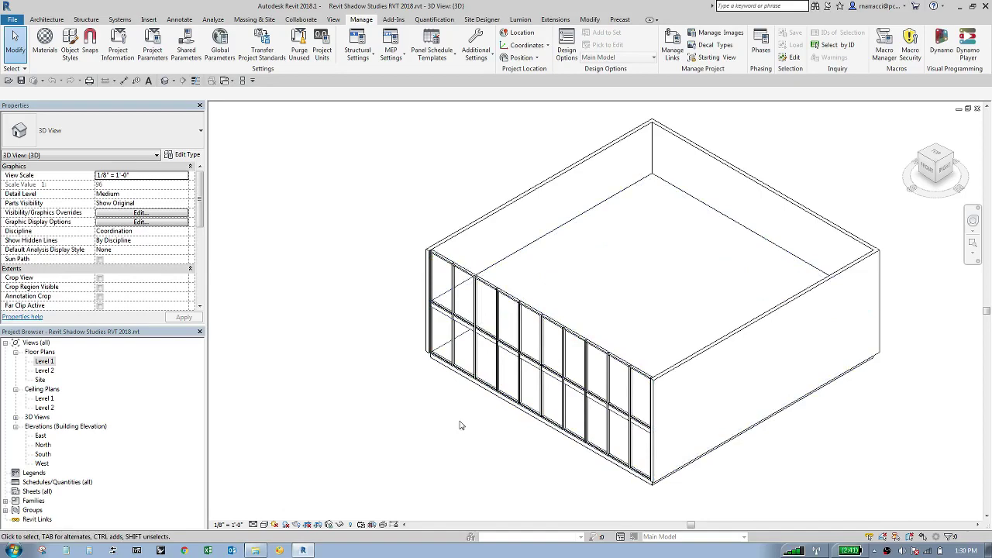
- Select the connected wall chain, the Level 2 floor and the front curtain wall to inspect them, then clear the selection
key(Tab)
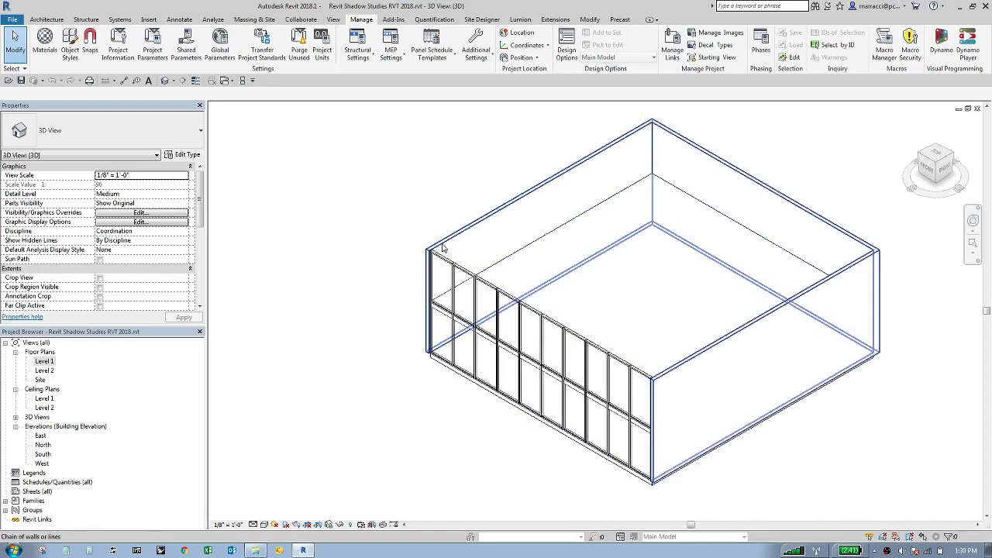
click(438, 245)
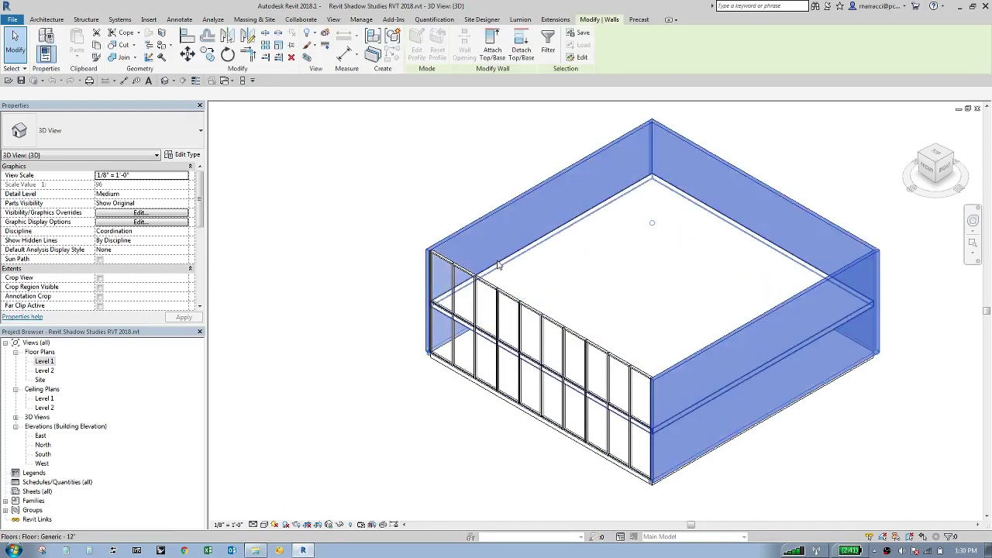
click(438, 353)
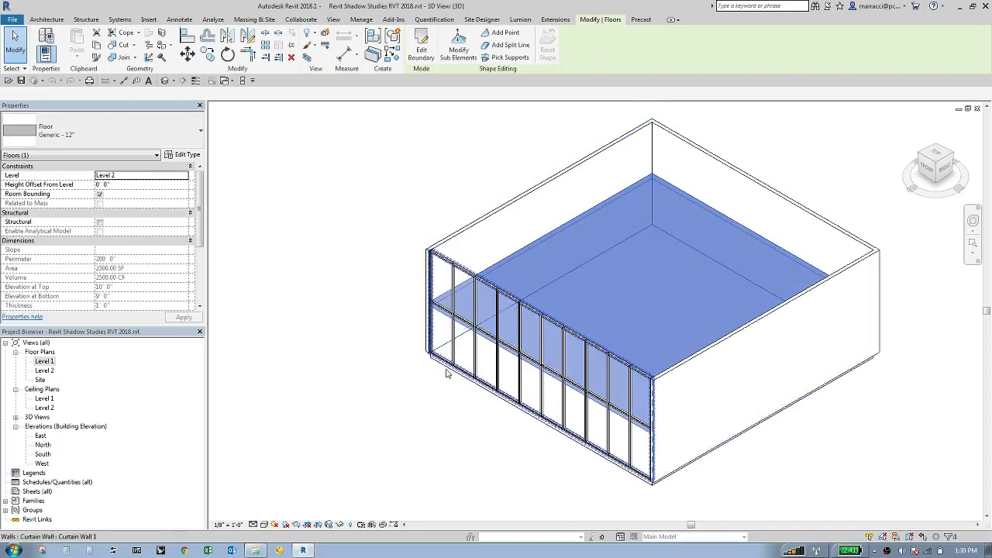
click(445, 370)
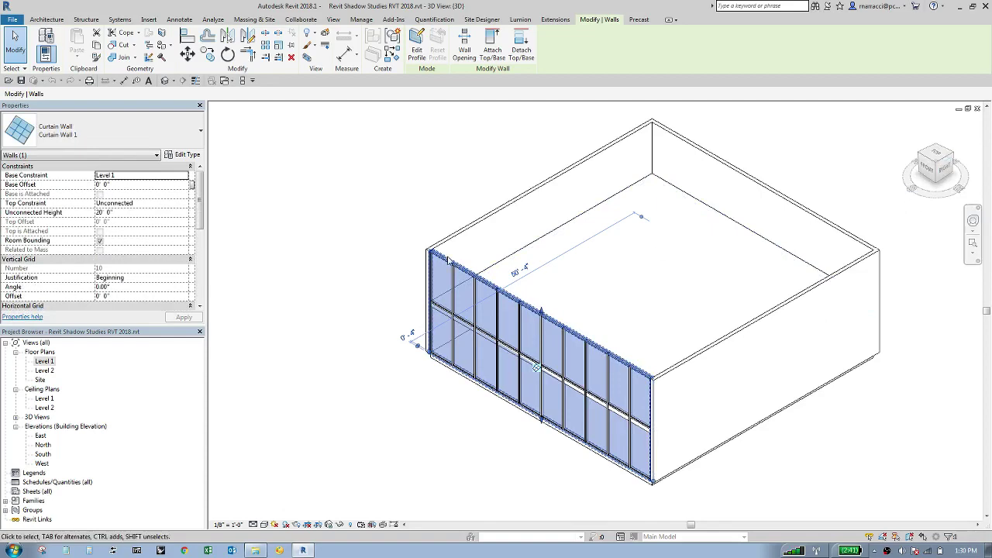
click(340, 242)
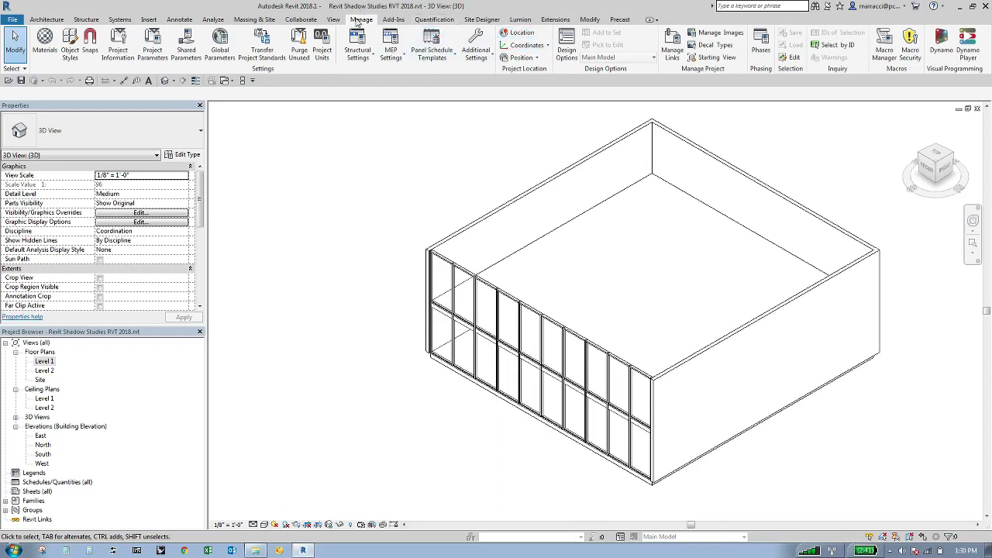
- Enter 'New Haven, Ct' as the project address, enlarge the location dialog and search for it
click(520, 35)
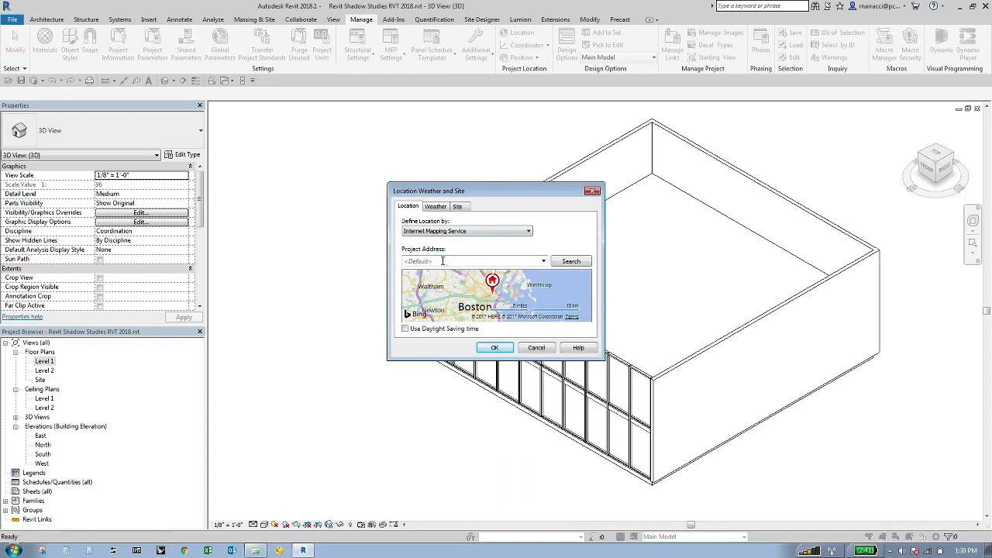
click(444, 263)
text(New Have)
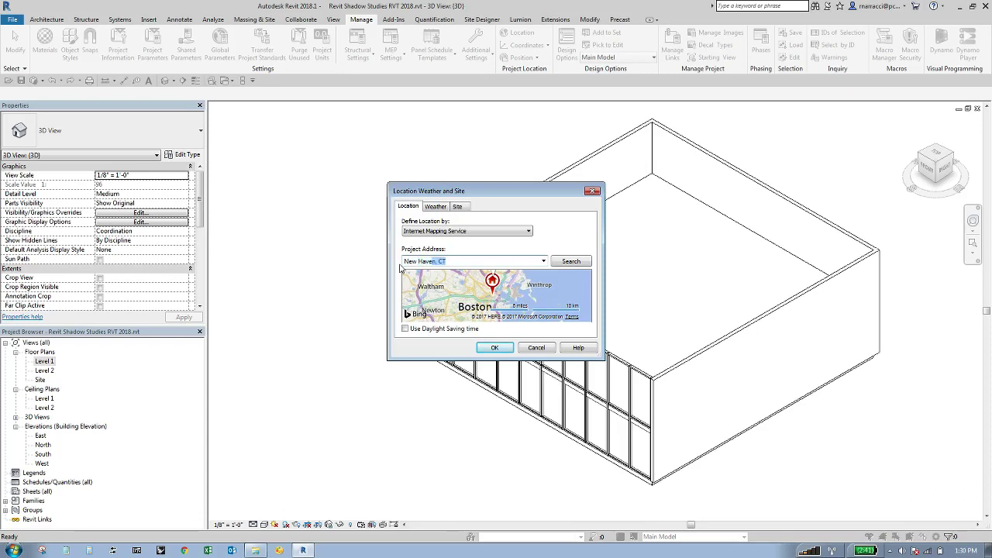
text(n)
key(Delete)
text(, Ct)
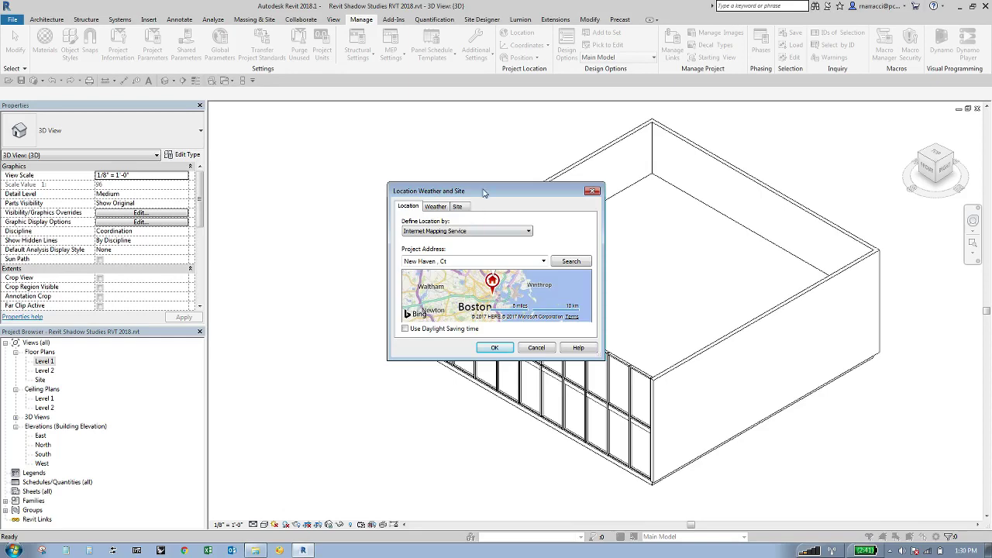
drag(481, 192, 402, 132)
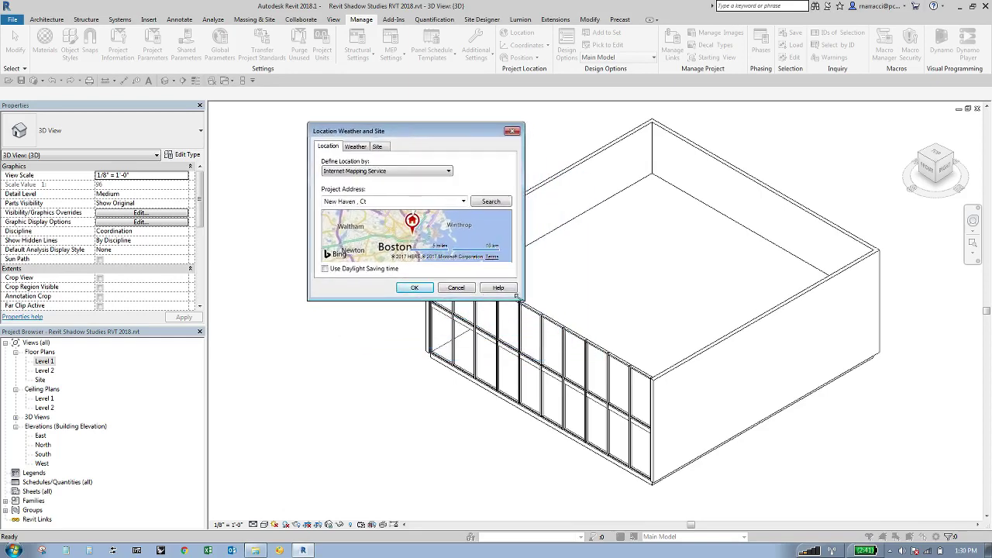
drag(524, 301, 659, 468)
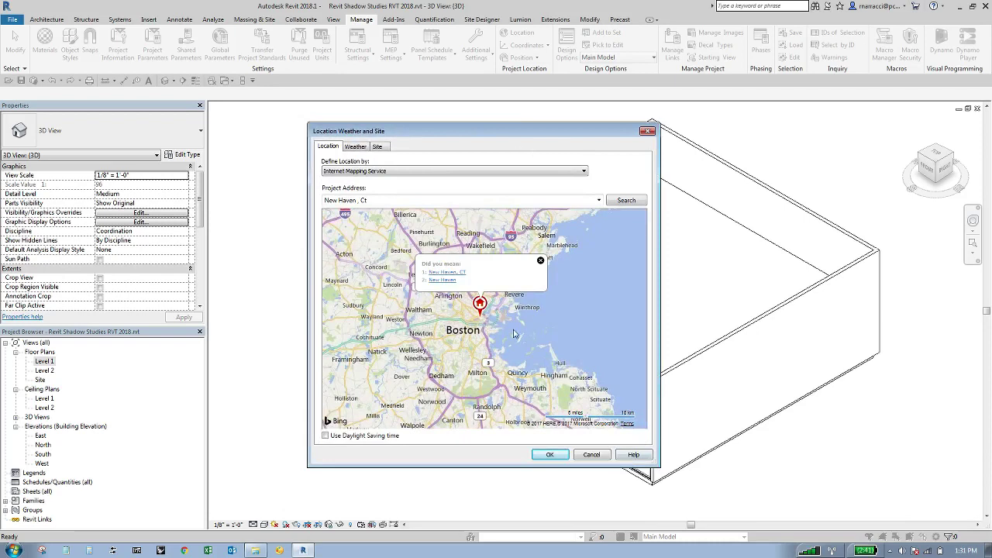
click(393, 201)
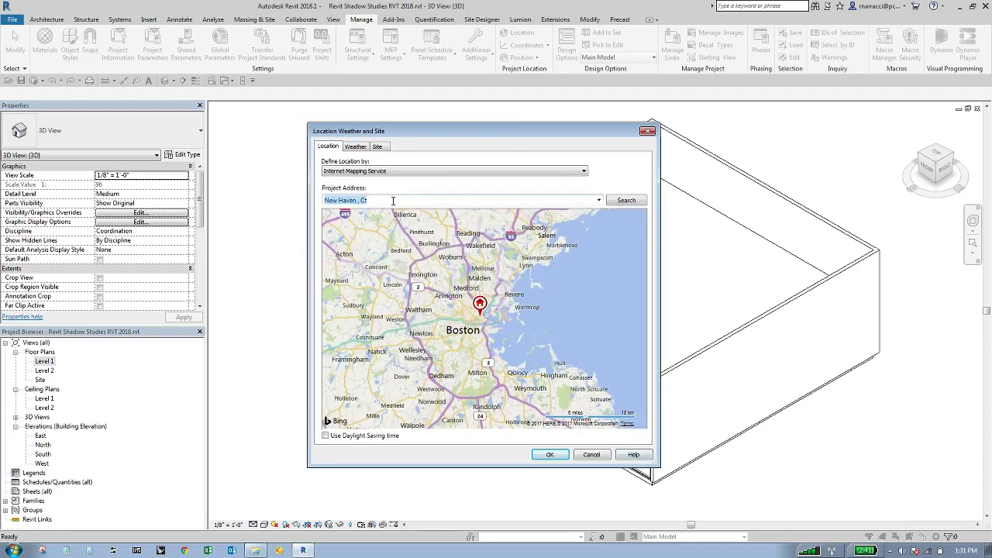
key(Return)
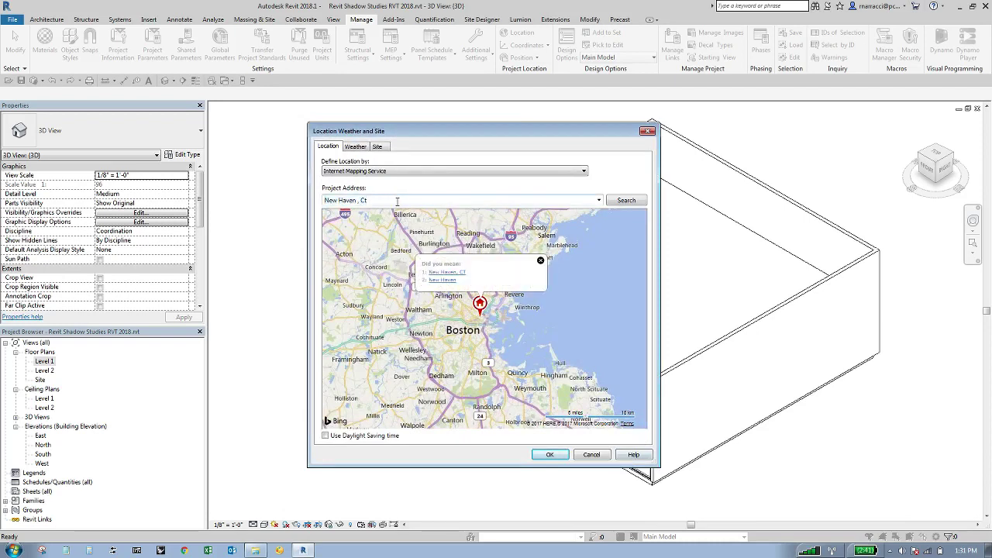
- Pick New Haven from the suggestions, drag the pin downtown to about 41.31, -72.92, and accept
click(443, 280)
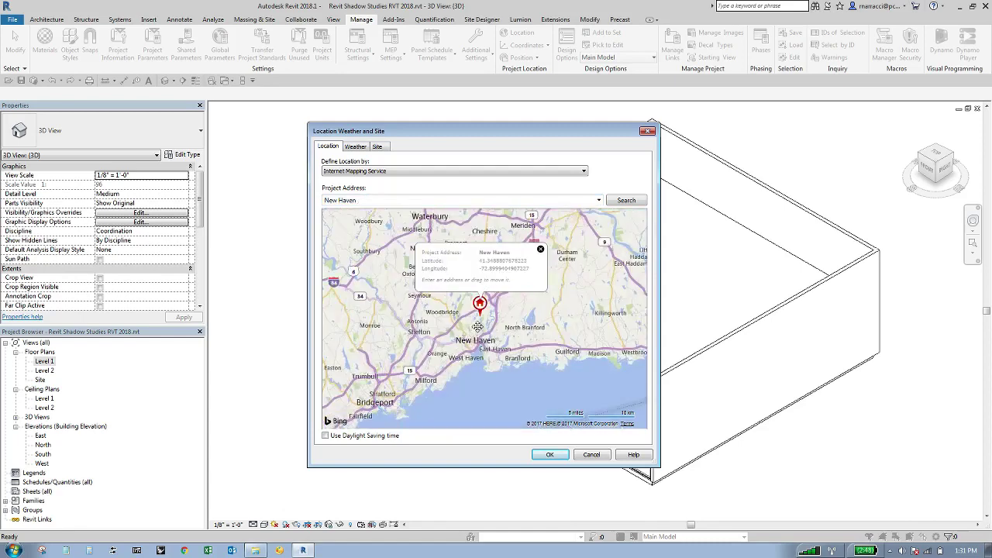
scroll(484, 321, up, 2)
scroll(485, 321, up, 2)
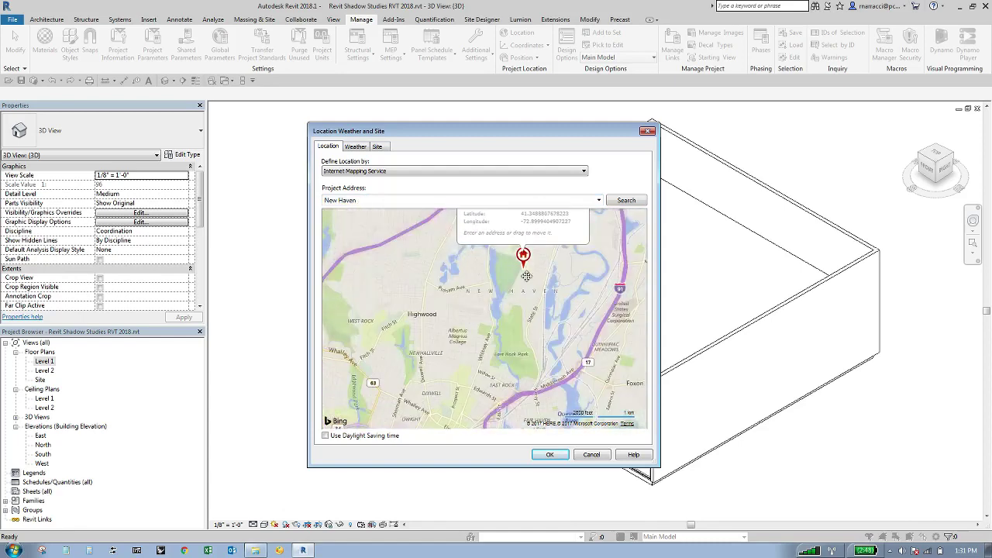
drag(523, 293, 543, 248)
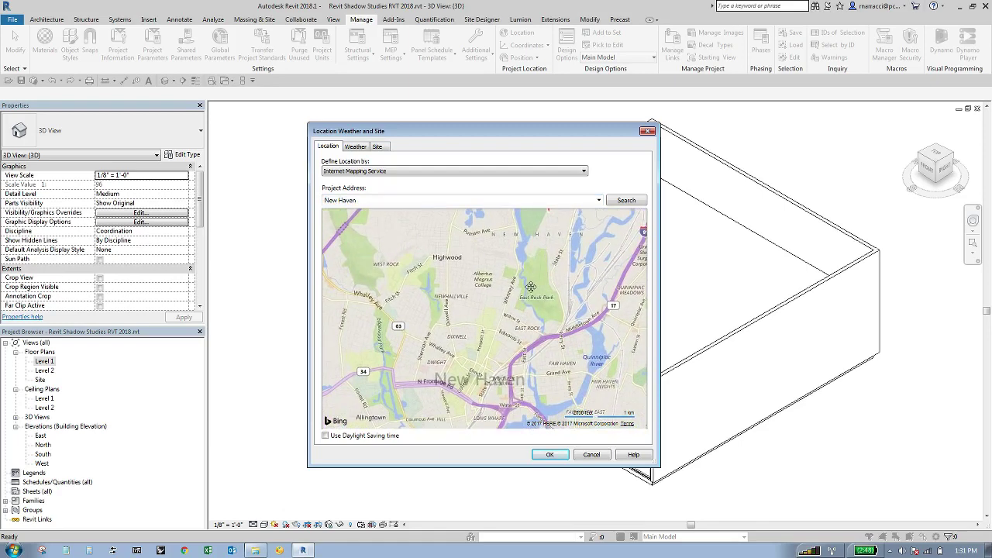
scroll(531, 295, down, 3)
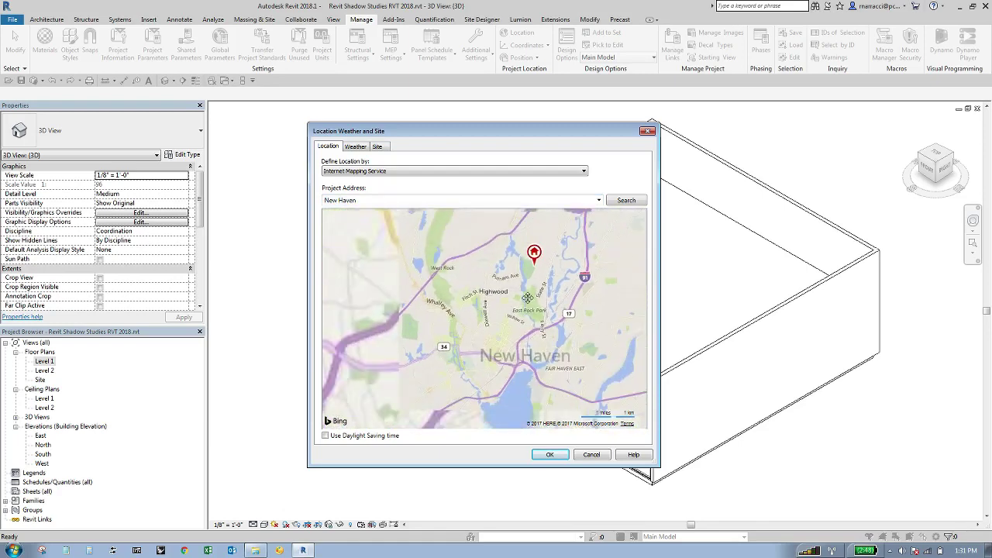
mouse_move(538, 265)
drag(539, 265, 502, 369)
scroll(501, 369, up, 3)
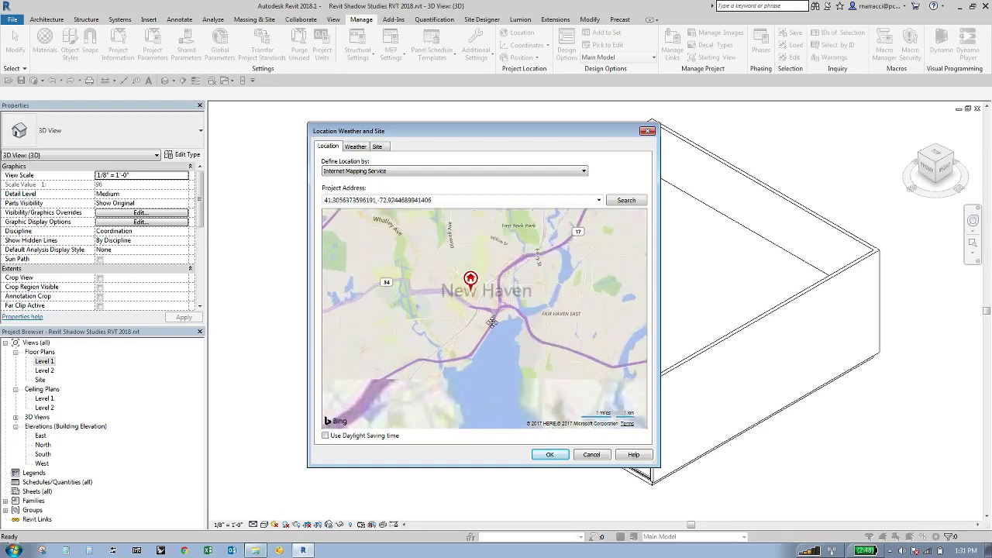
click(453, 199)
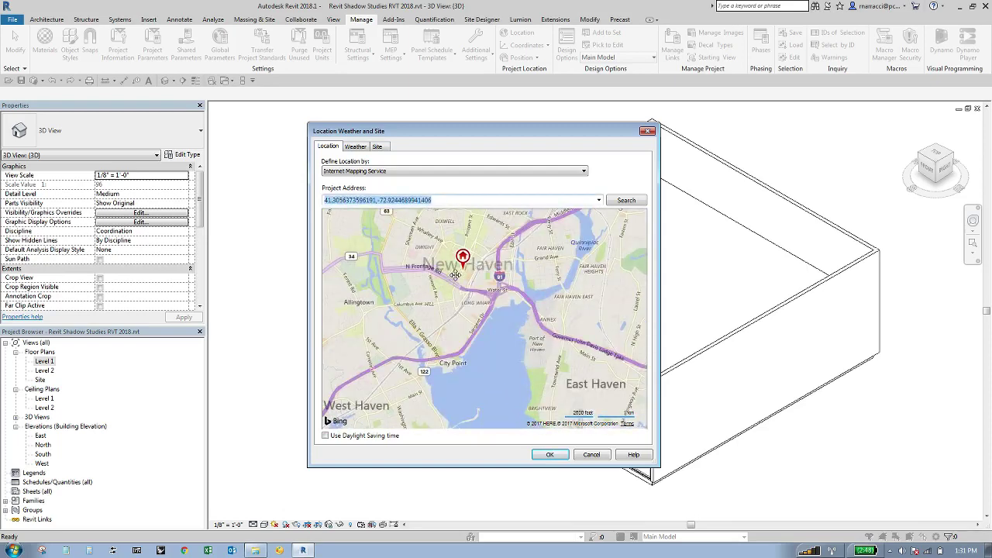
mouse_move(457, 269)
click(547, 455)
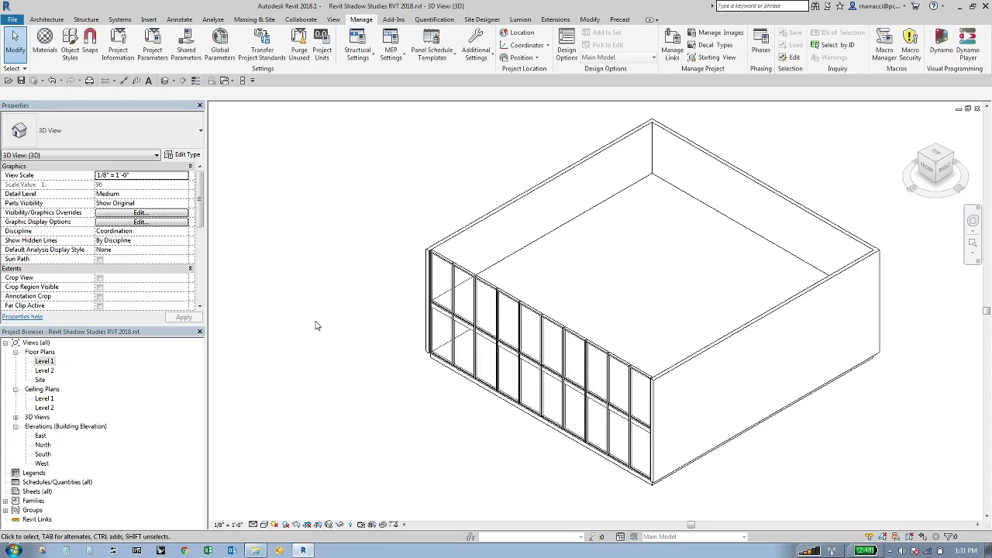
- Open the Site plan and check the project base point, then the survey point at N/S 0, E/W 0, Elev 0
double_click(40, 380)
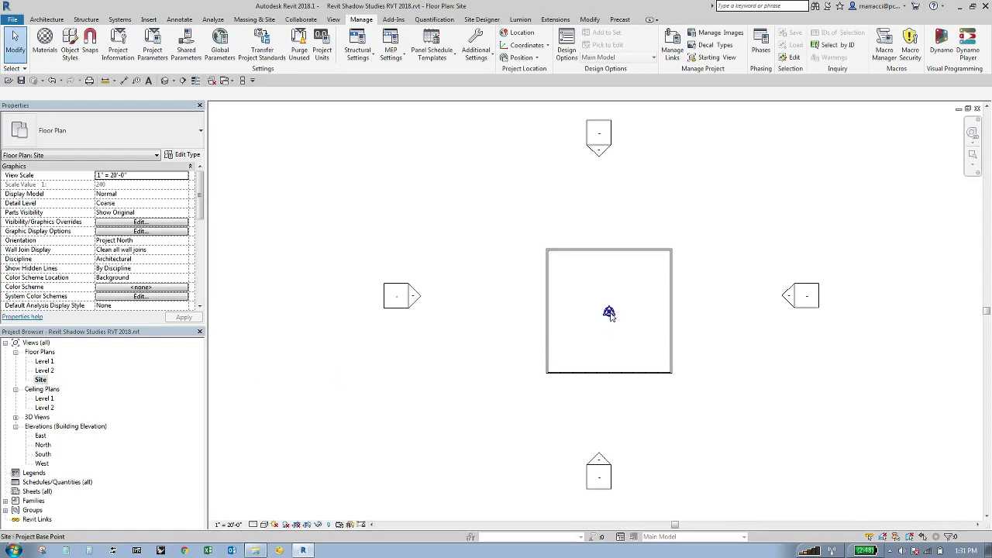
scroll(609, 313, up, 3)
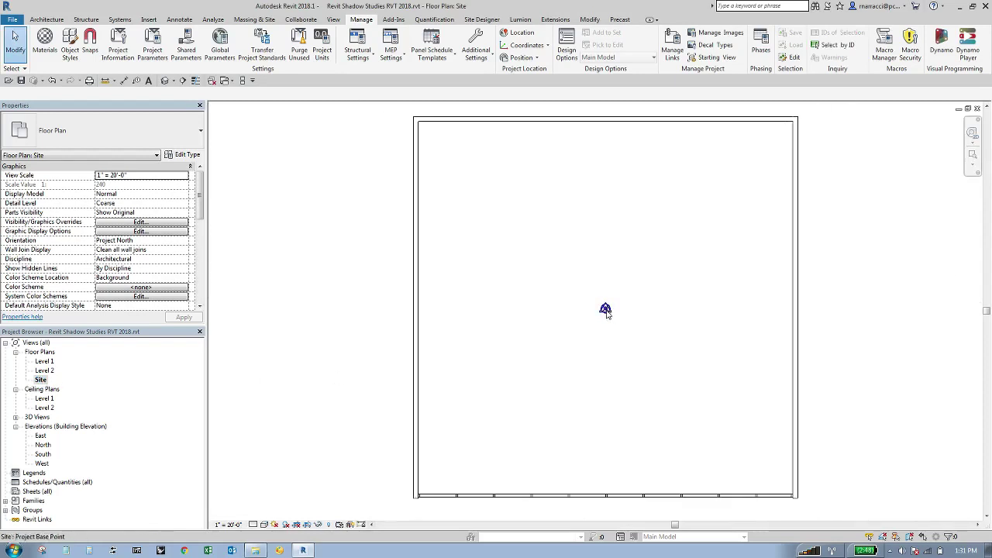
scroll(607, 311, down, 1)
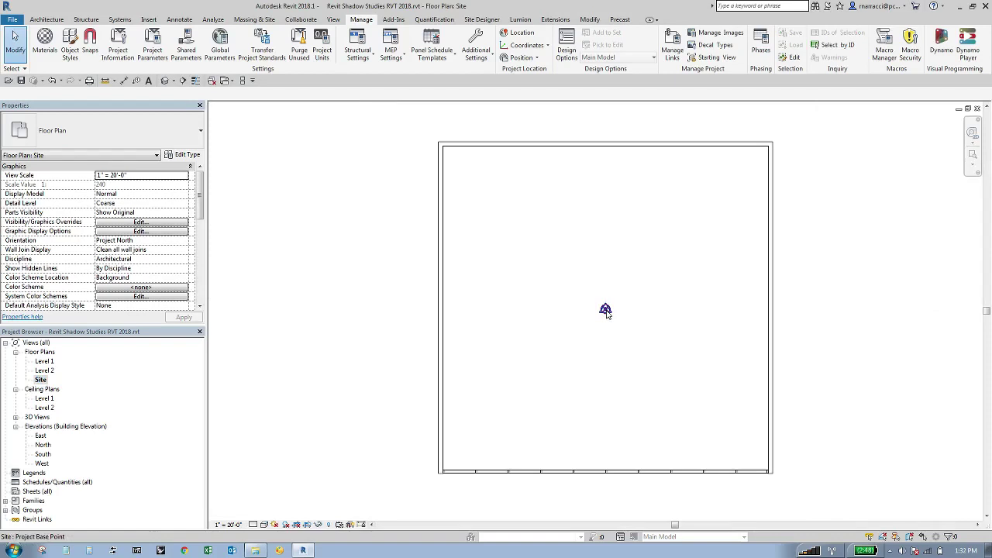
click(606, 309)
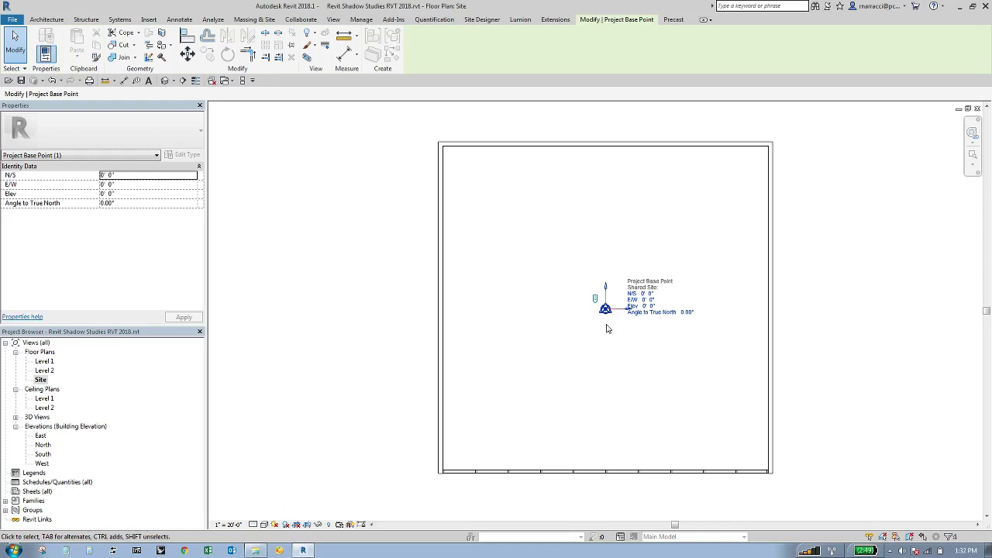
key(Escape)
key(Tab)
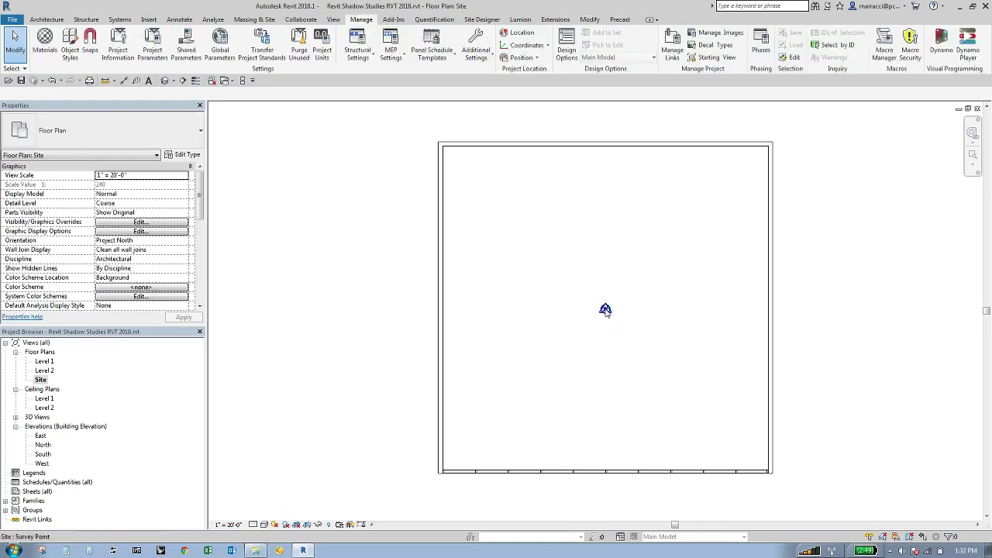
click(605, 310)
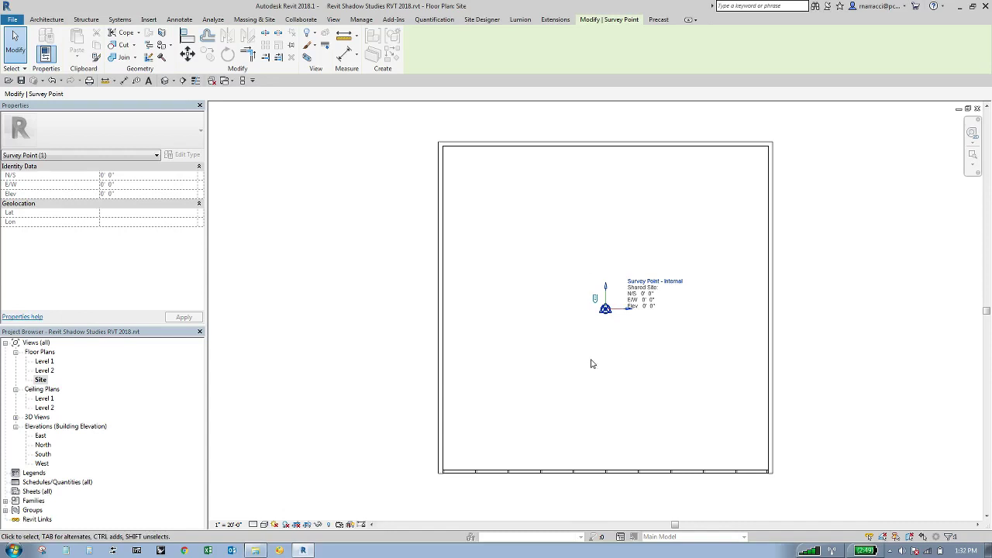
- Try Rotate True North and dismiss the invalid view orientation warning
click(356, 269)
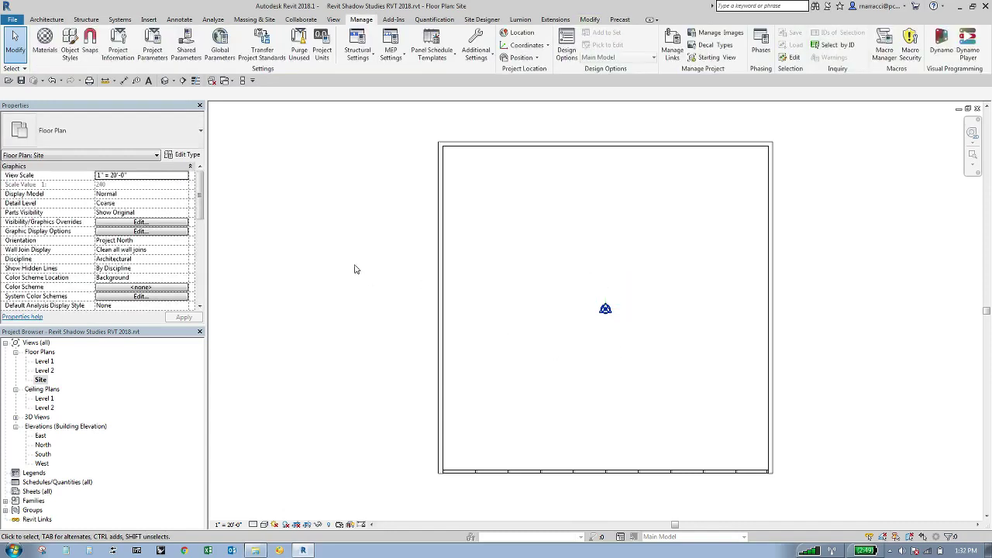
click(520, 57)
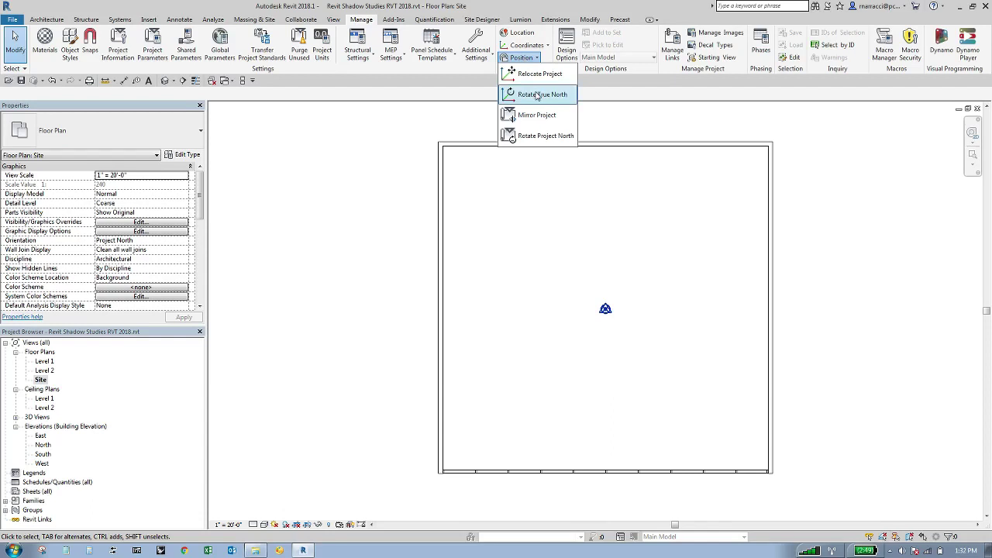
click(537, 95)
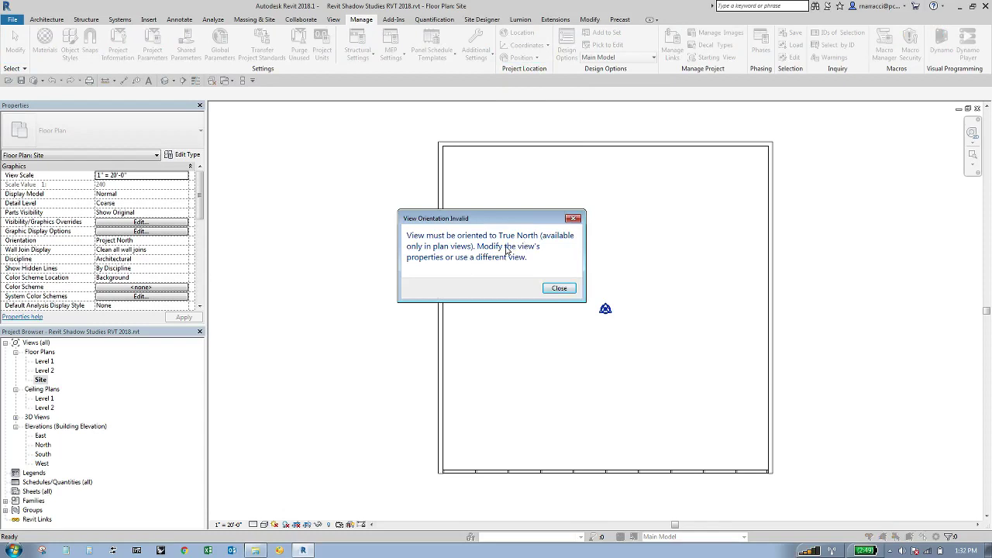
click(556, 288)
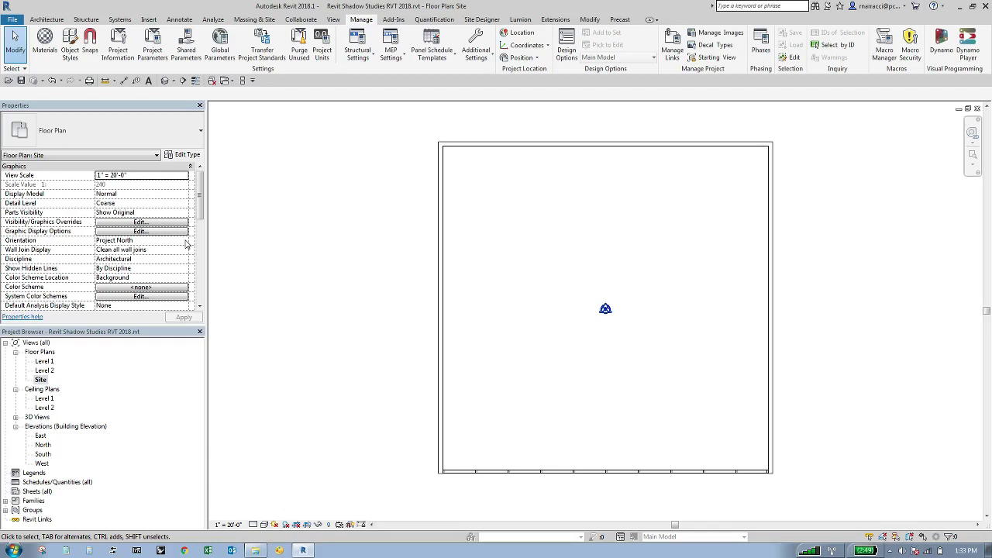
- Change the Site plan's Orientation property from Project North to True North and apply it
click(185, 244)
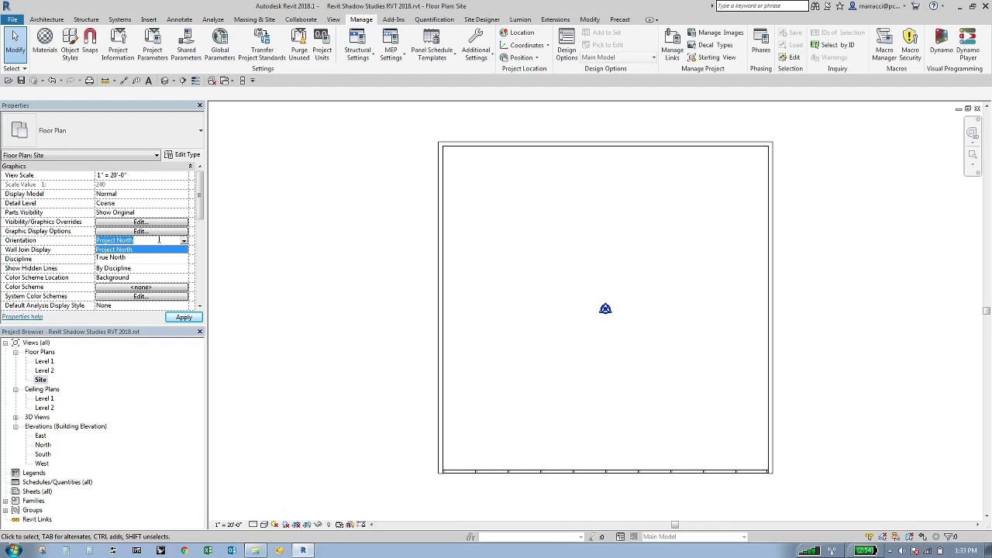
click(110, 258)
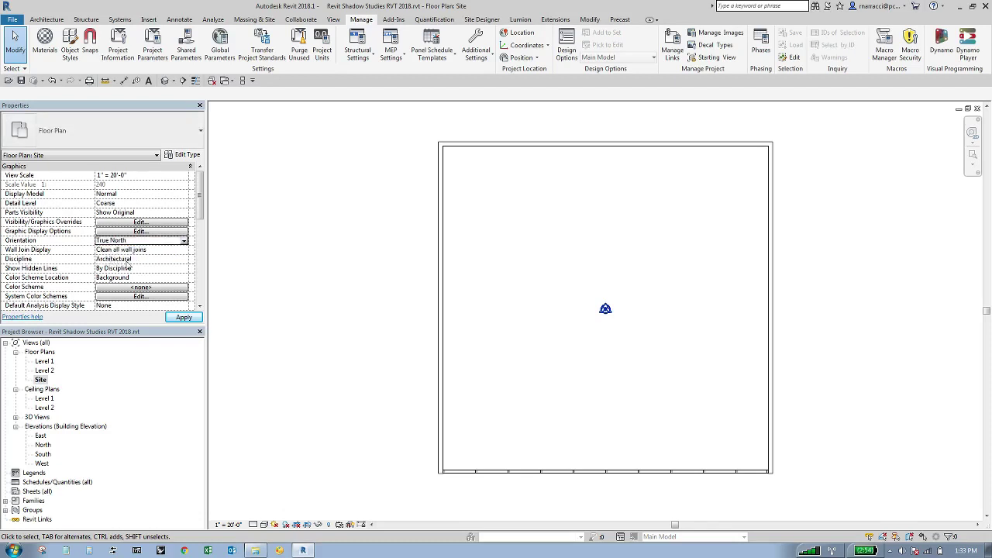
click(184, 318)
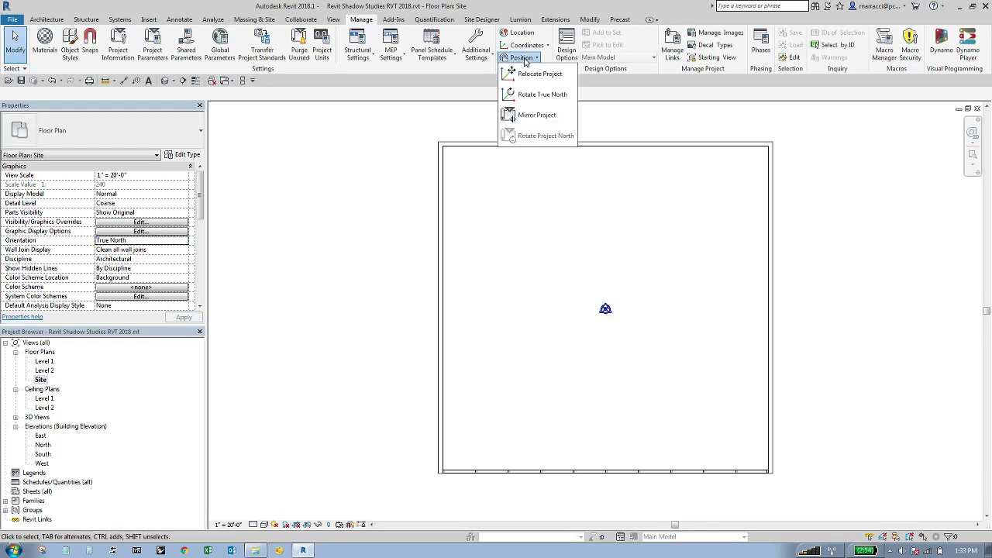
- Rotate the project 25 degrees counter-clockwise to true north
click(541, 94)
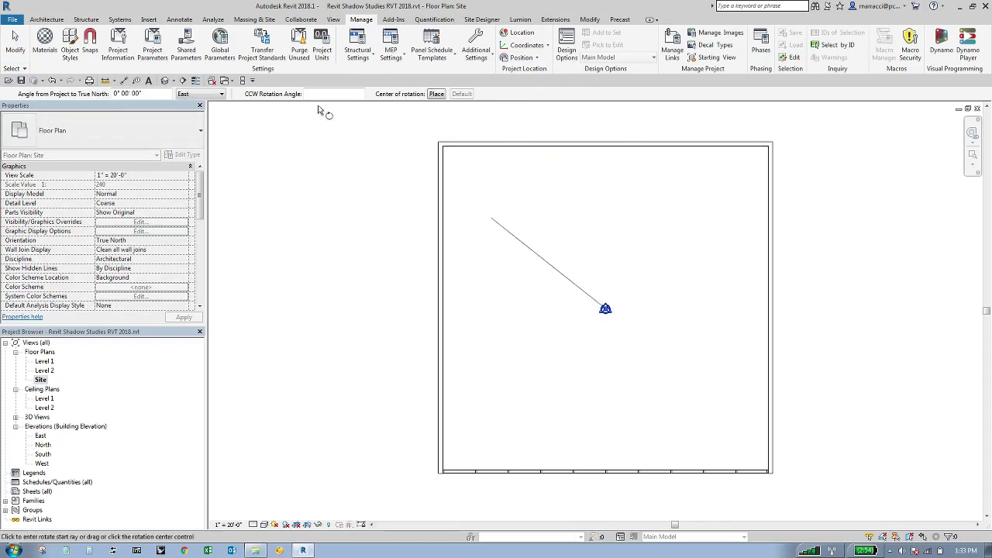
click(344, 94)
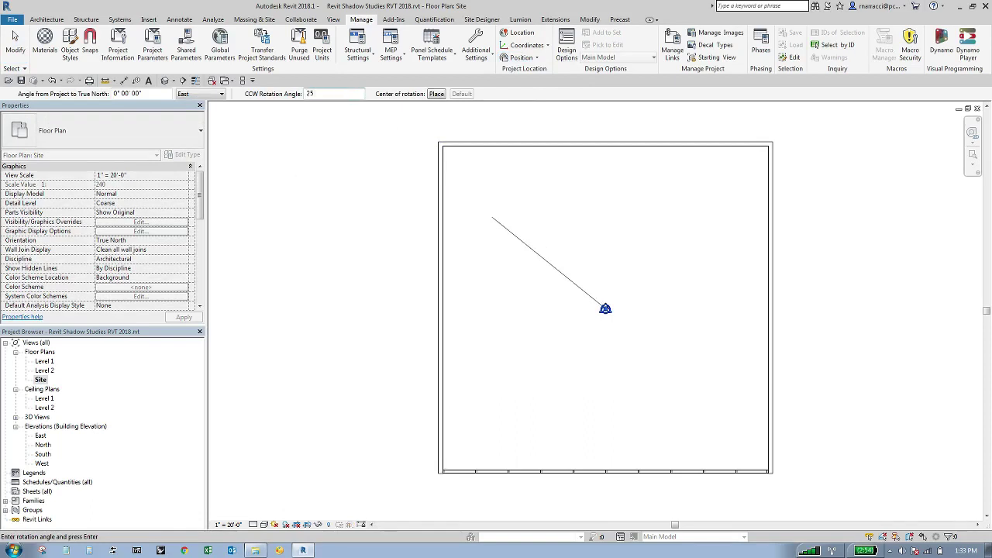
key(Return)
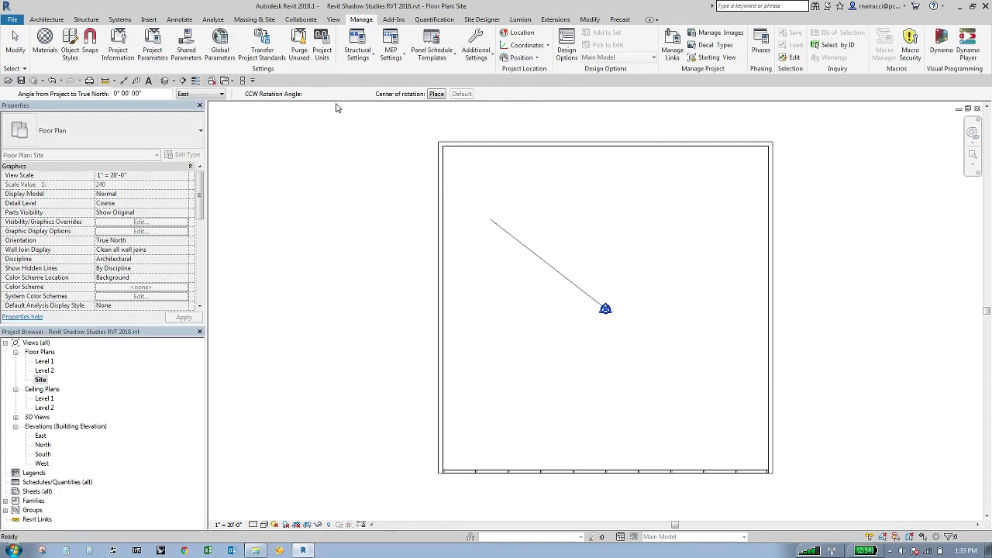
- Open the Level 1 floor plan from the Project Browser
scroll(450, 325, down, 2)
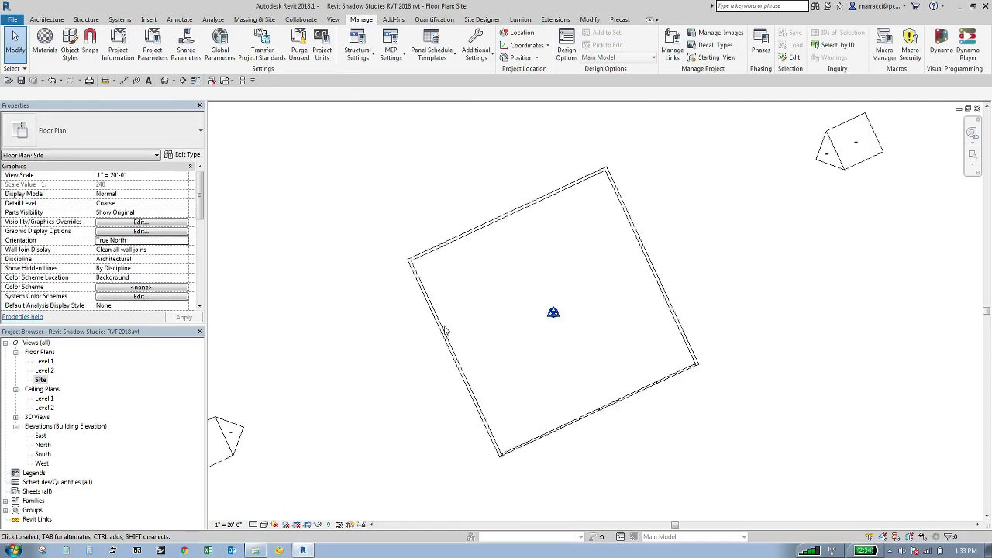
scroll(467, 348, down, 3)
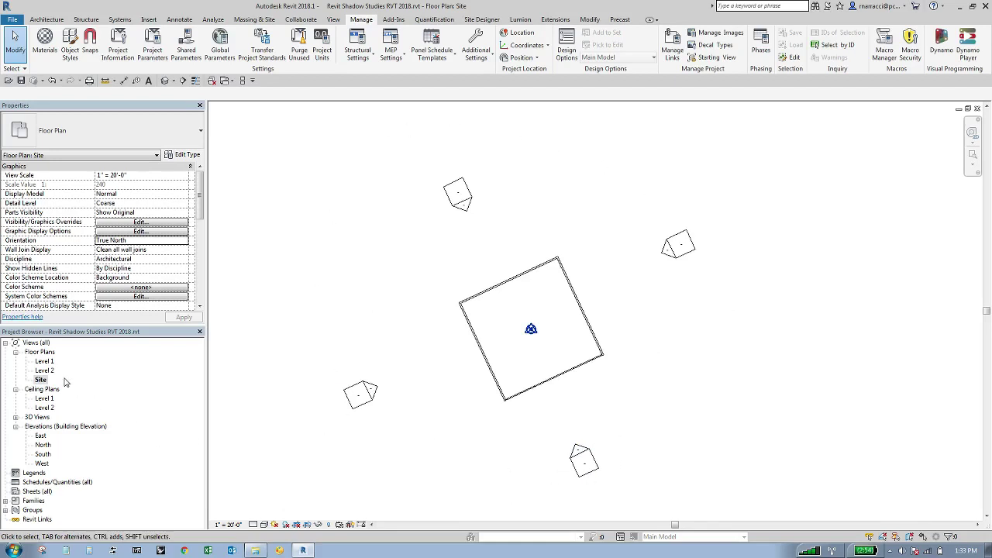
double_click(44, 361)
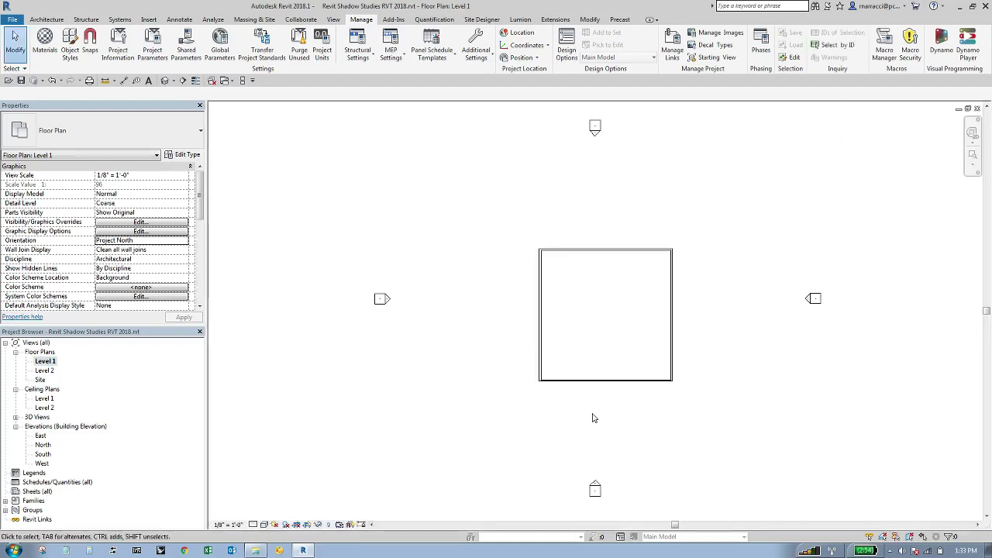
- Check the Level 1 plan's orientation options, then return to the Site floor plan
click(47, 362)
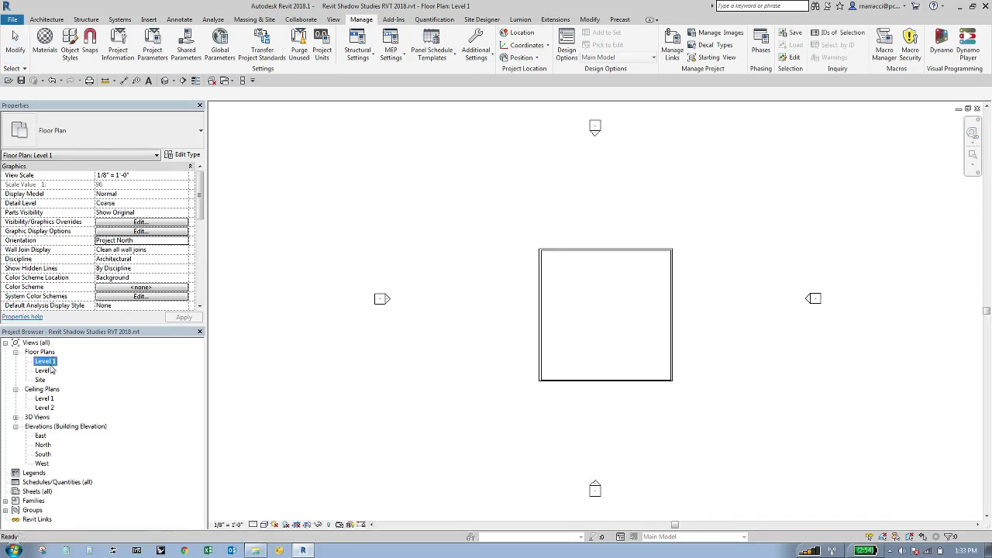
click(163, 241)
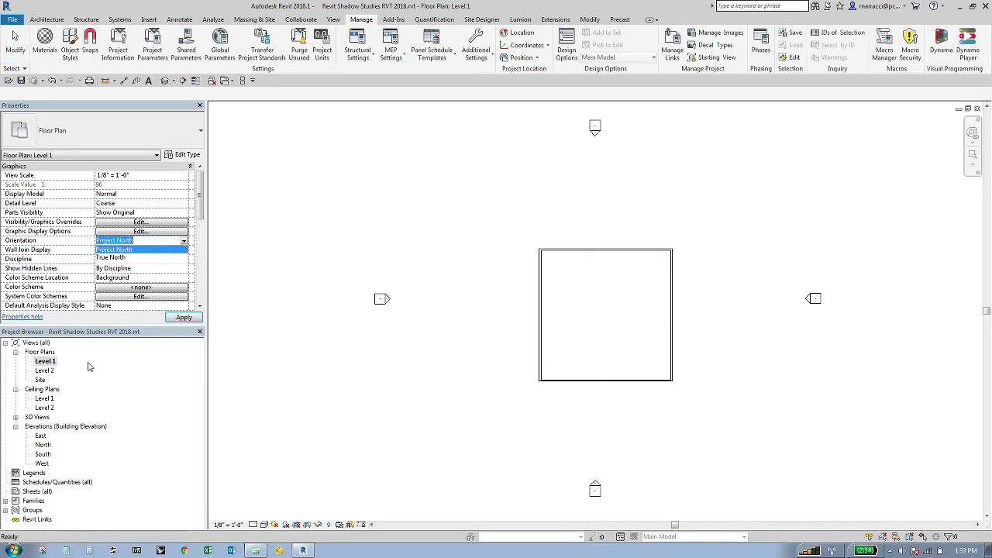
double_click(40, 380)
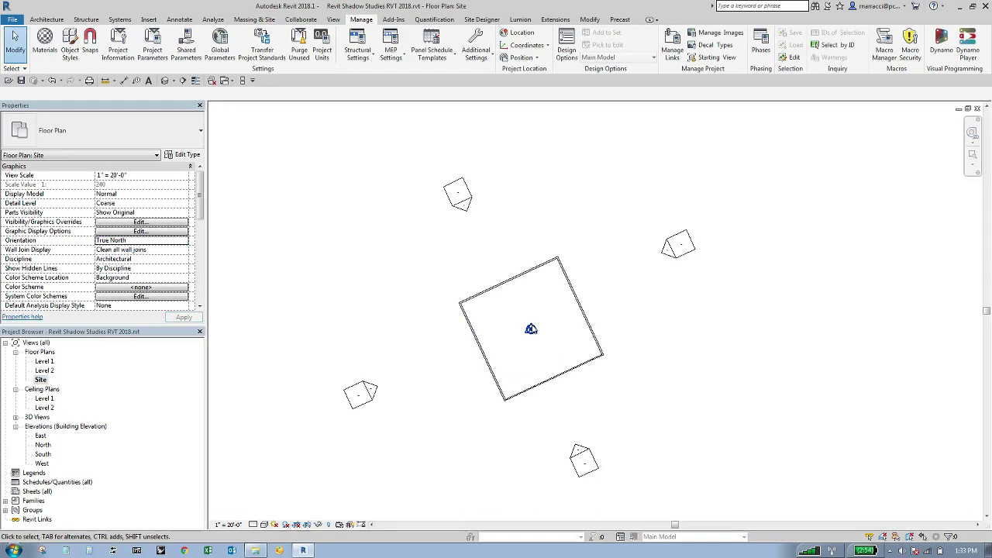
- Inspect the survey point and project base point, confirming the 335° angle to true north
key(Tab)
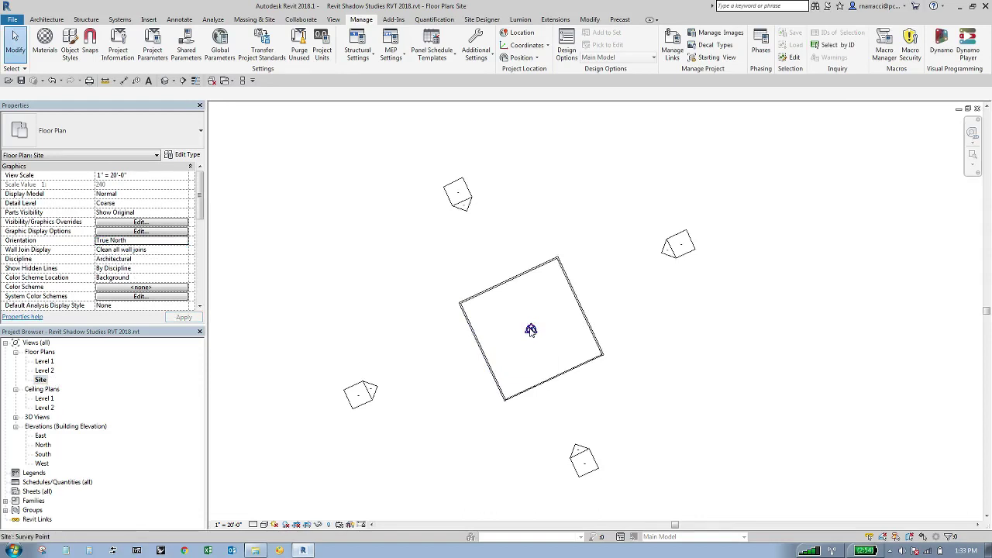
click(531, 330)
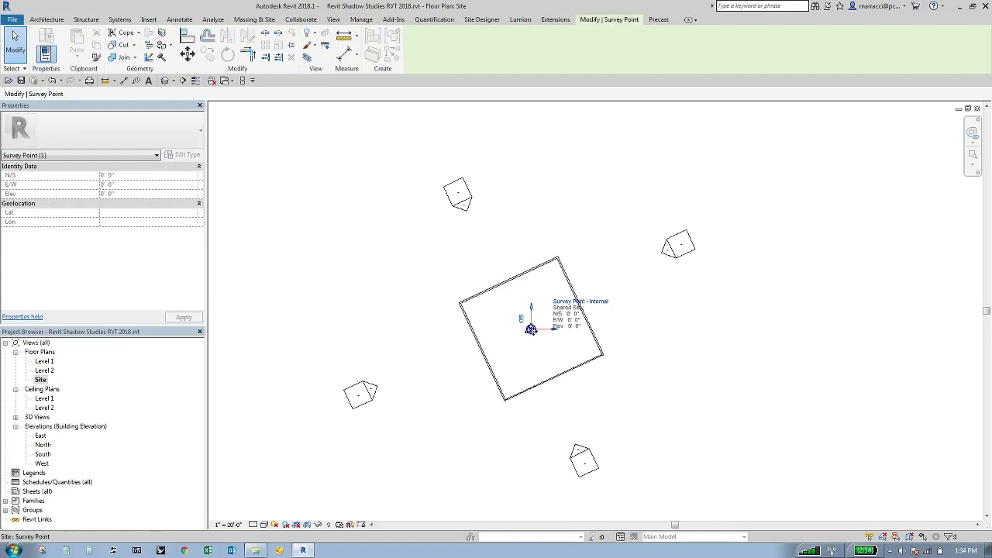
key(Escape)
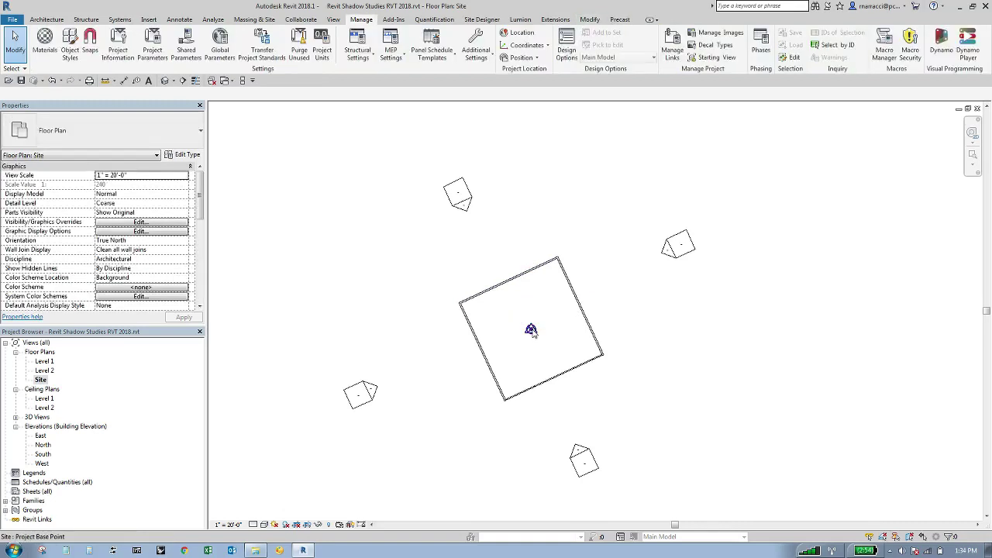
click(530, 330)
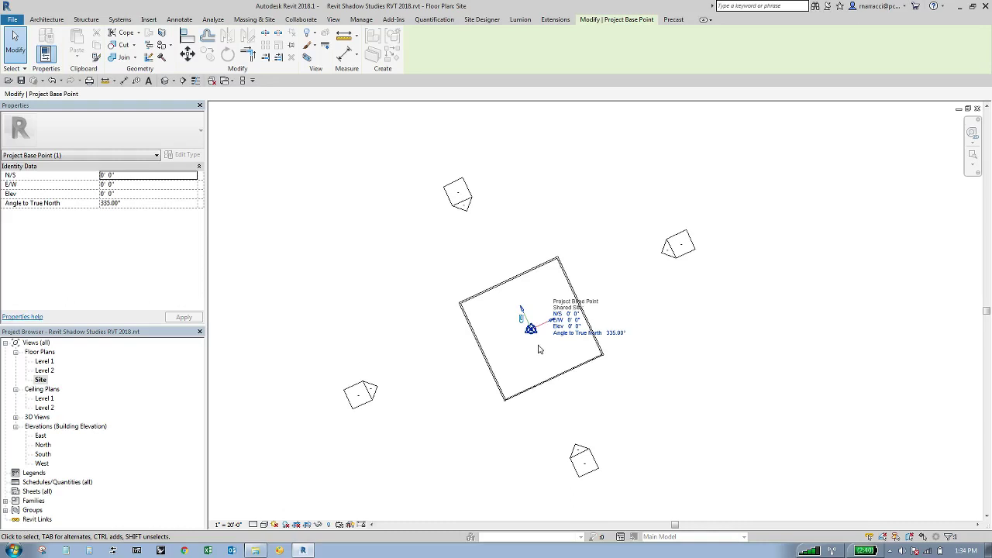
key(Escape)
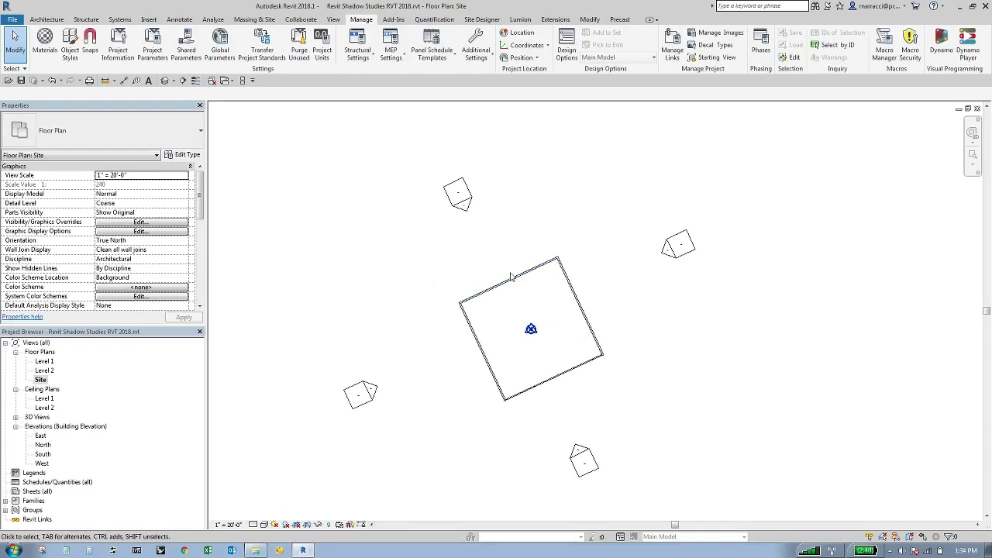
- Open the default 3D view and switch it to the Top ViewCube view
click(164, 81)
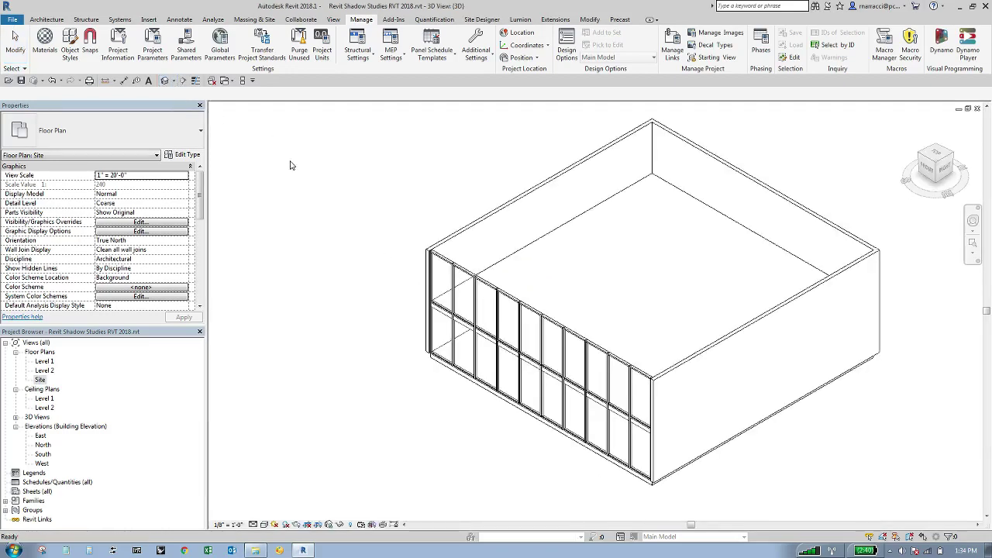
click(939, 157)
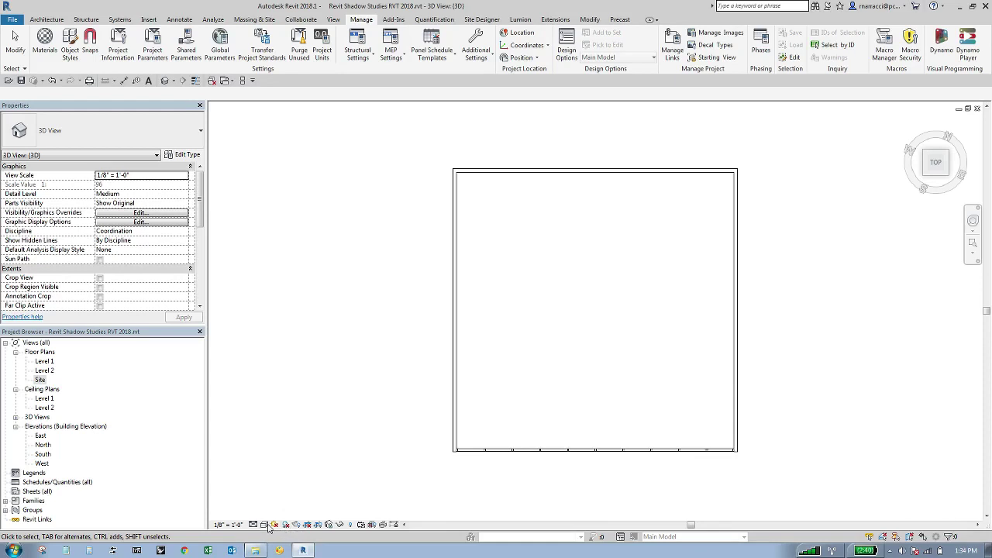
- In Graphic Display Options, set the sun to Still with the Fall Equinox preset (9/22/2010) and apply
click(265, 525)
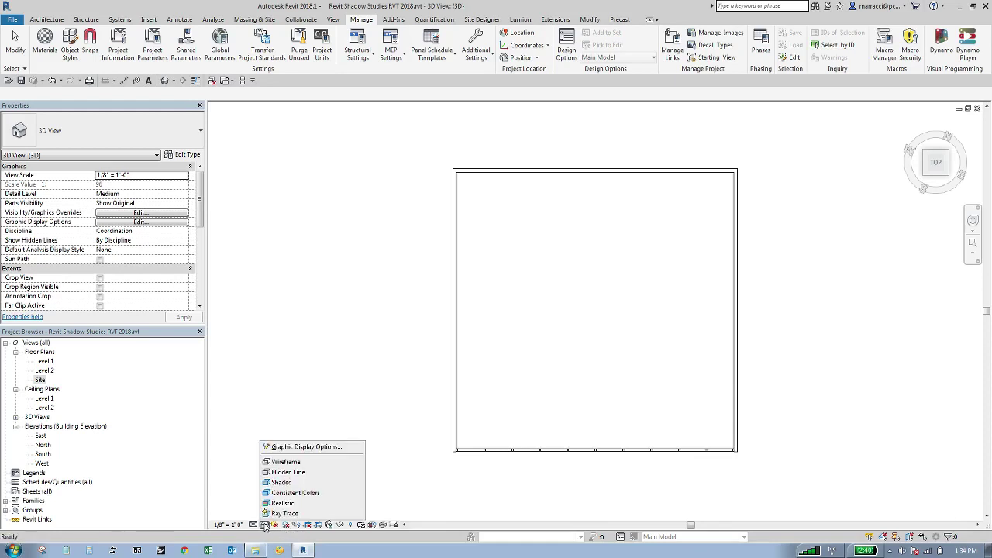
click(306, 448)
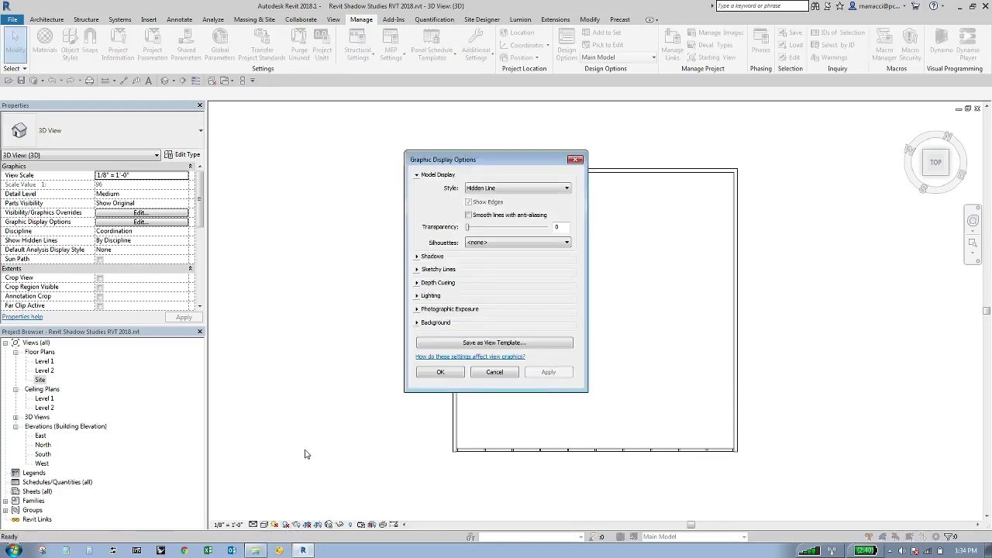
key(Escape)
click(128, 222)
click(416, 296)
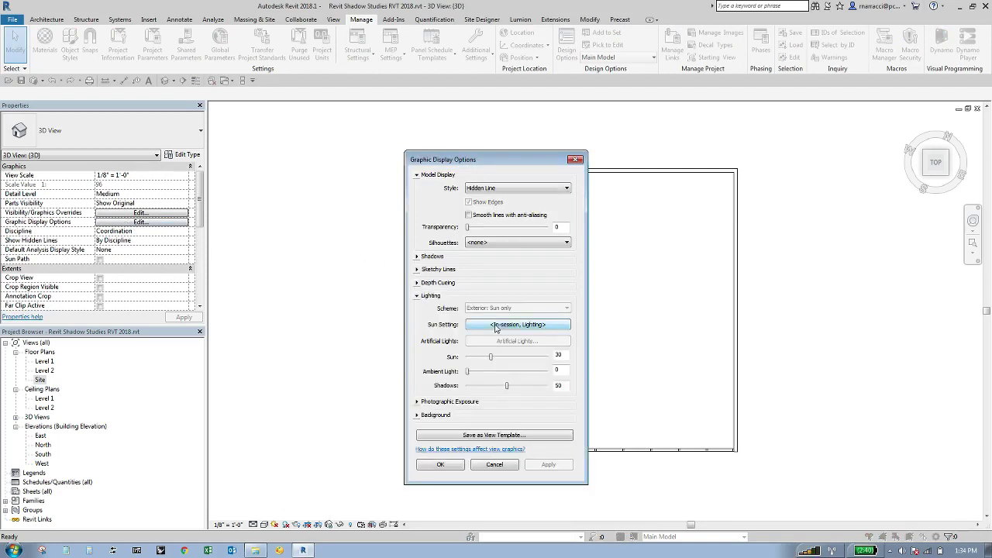
click(494, 324)
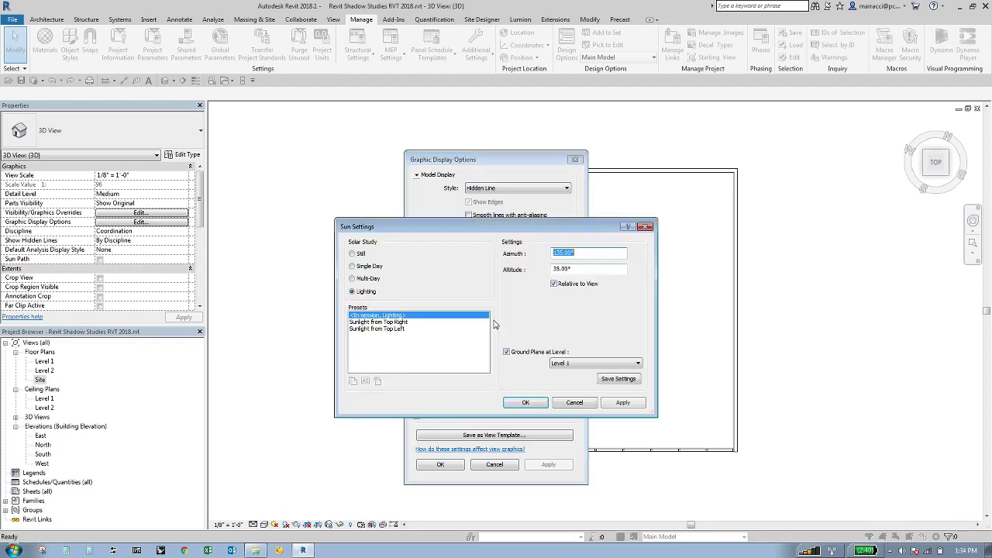
click(360, 256)
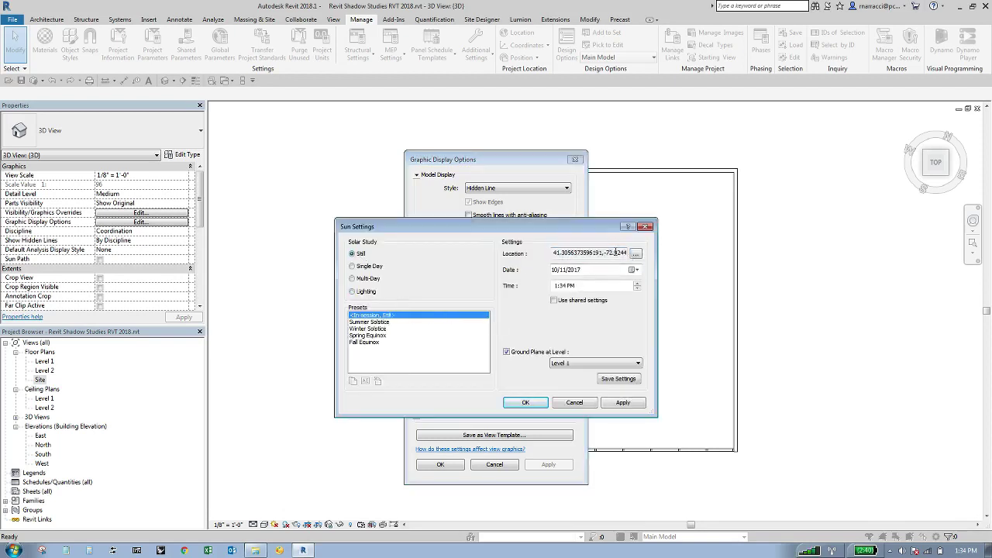
drag(614, 252, 518, 248)
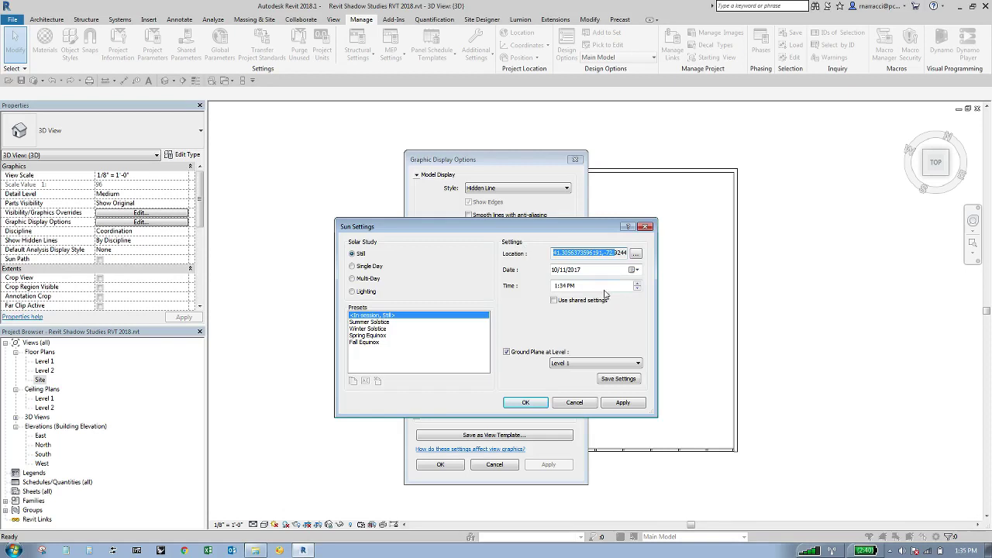
click(364, 341)
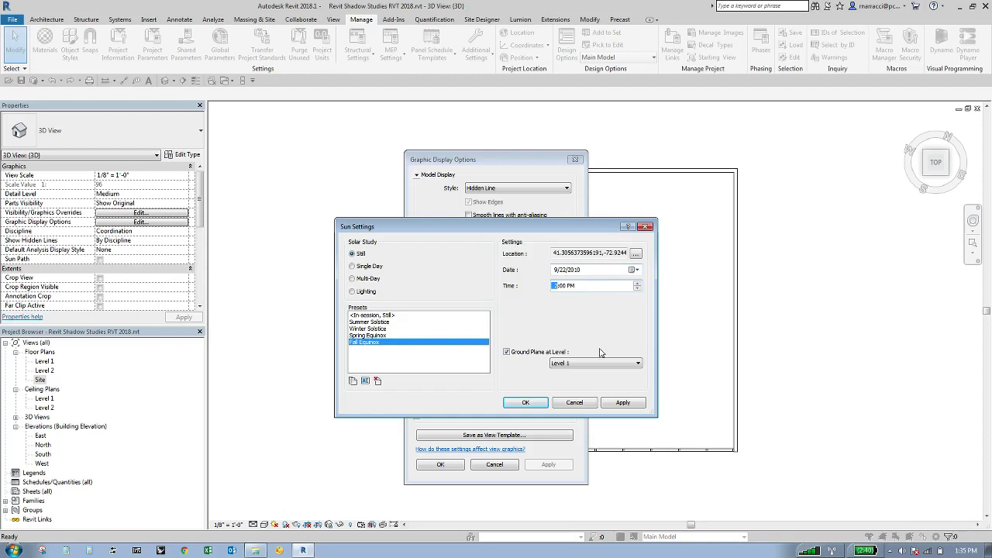
click(527, 404)
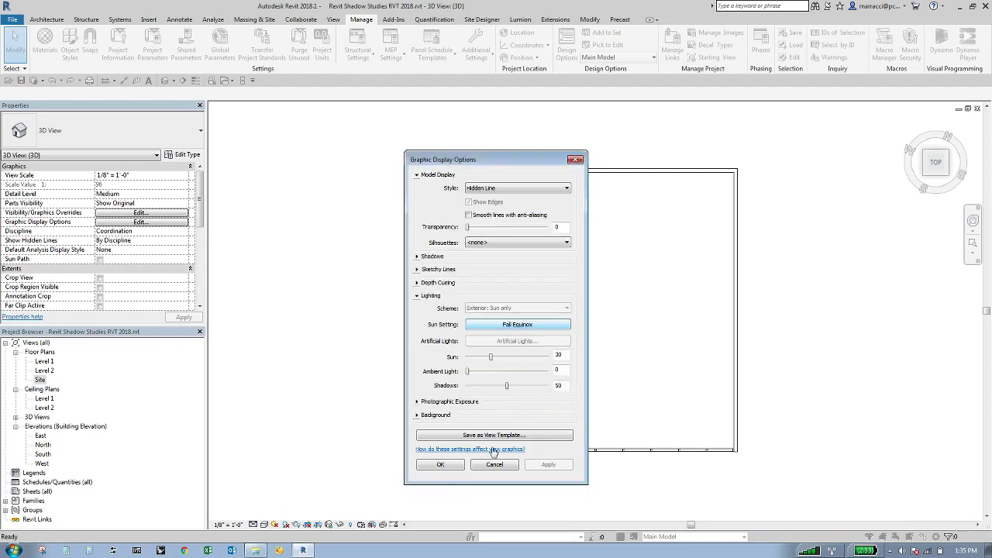
click(440, 465)
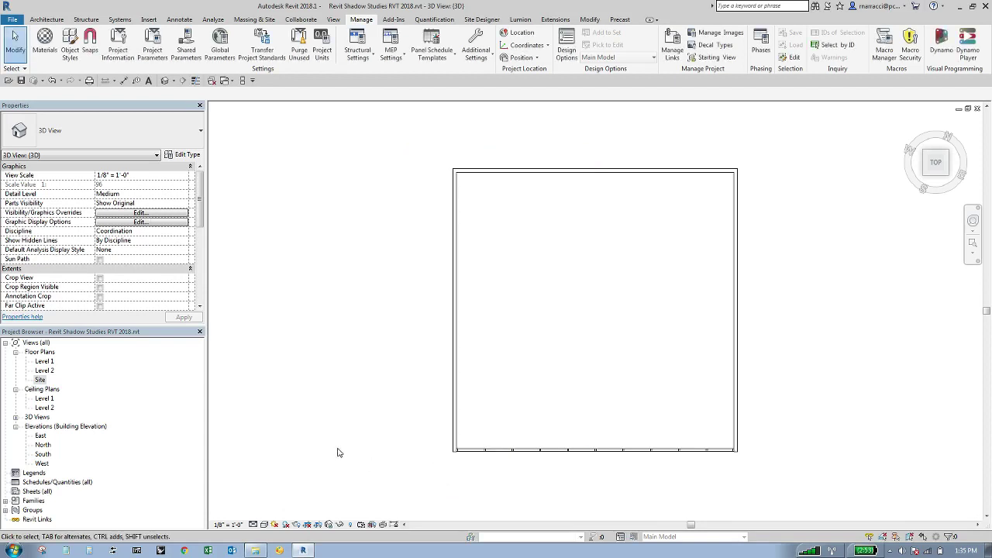
- Turn shadows on, then orbit and zoom to see Fall Equinox shadows across the interior walls and floor
click(286, 527)
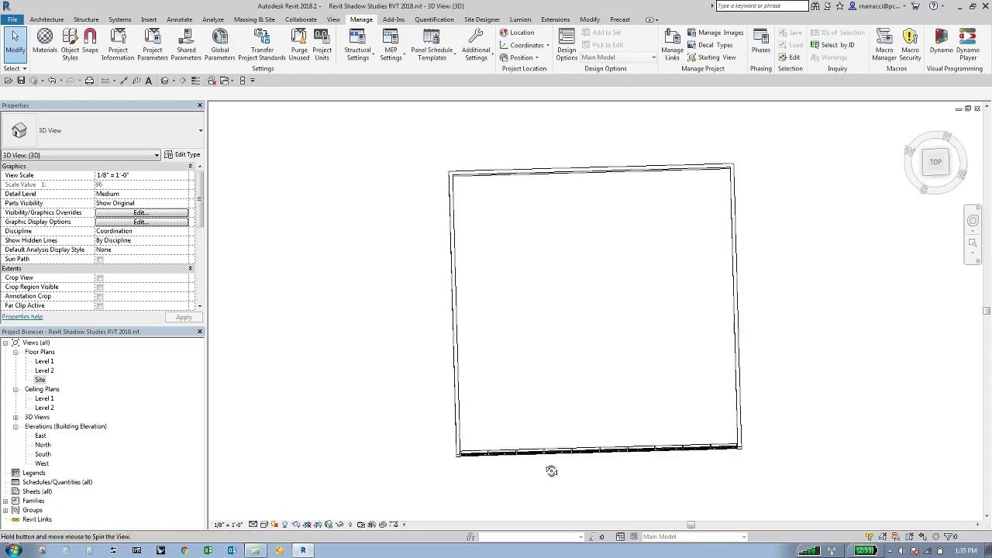
shift+middle_drag(538, 484, 472, 248)
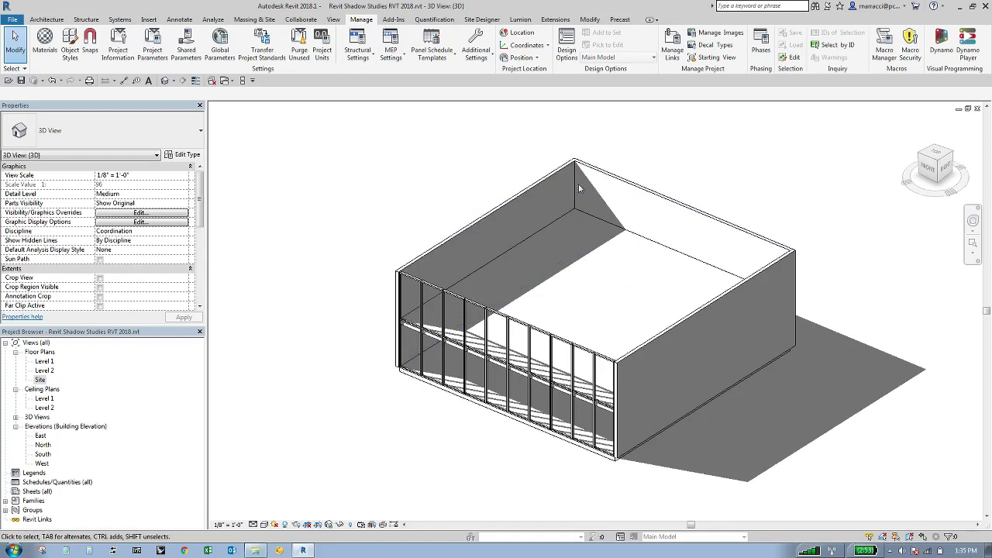
scroll(513, 426, up, 1)
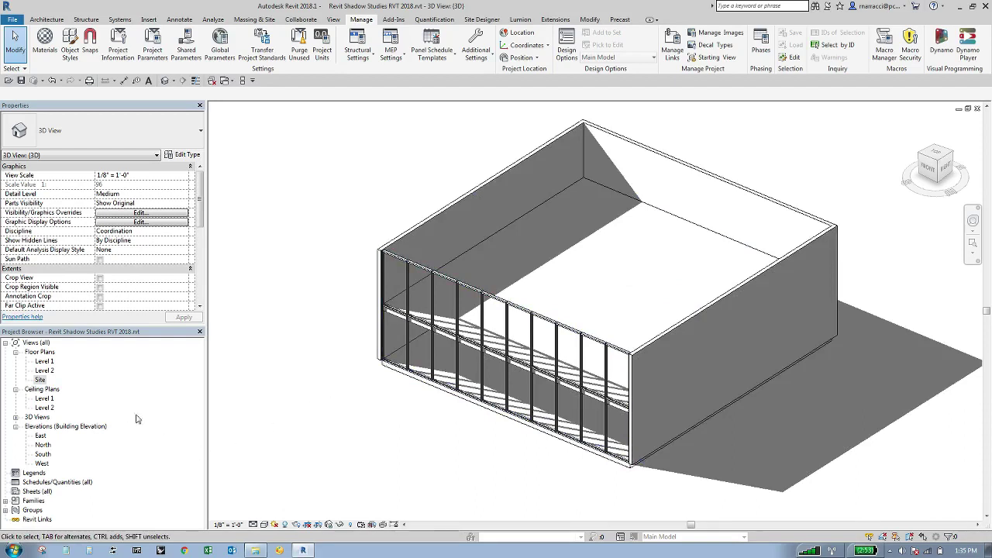
- Enable the 3D view's section box and drag its top down to slice the walls low
click(198, 273)
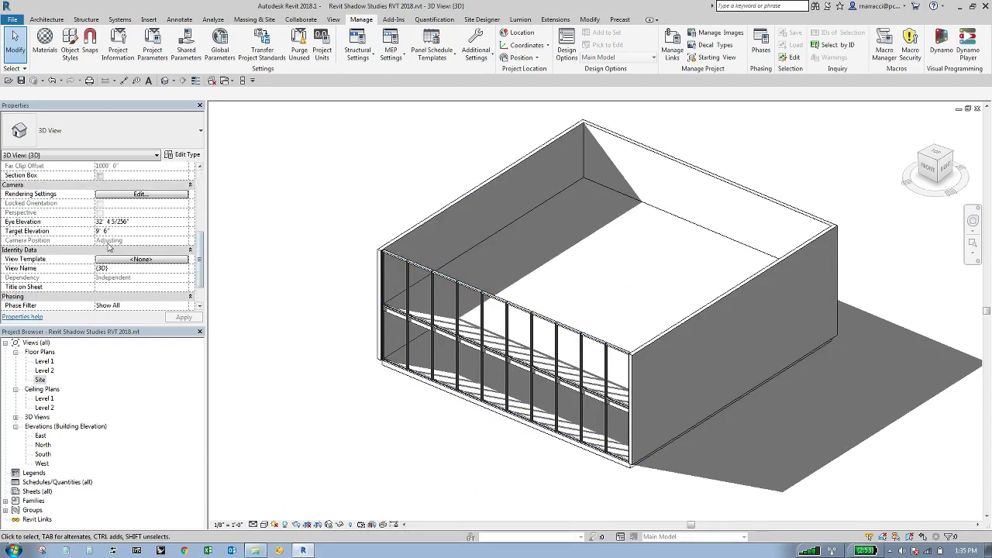
click(99, 176)
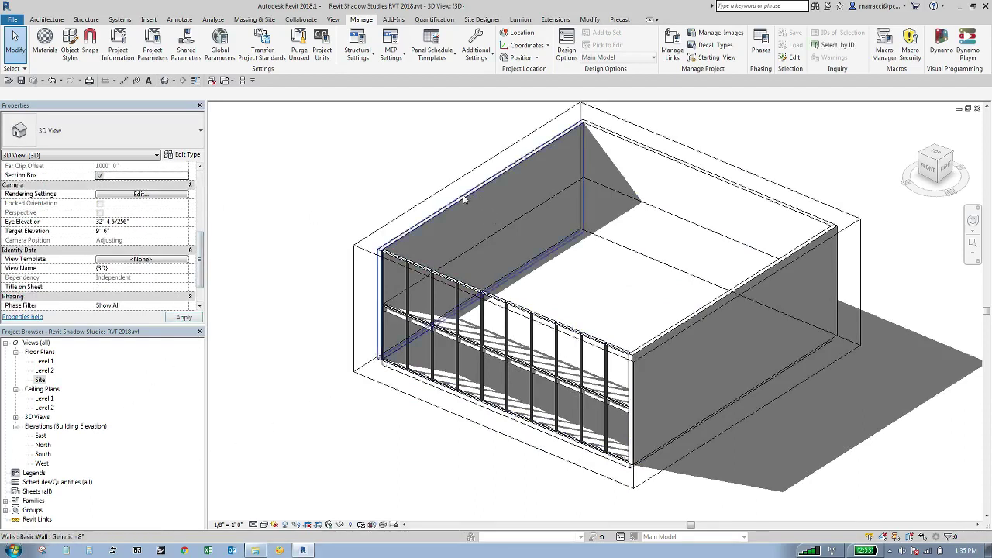
click(529, 136)
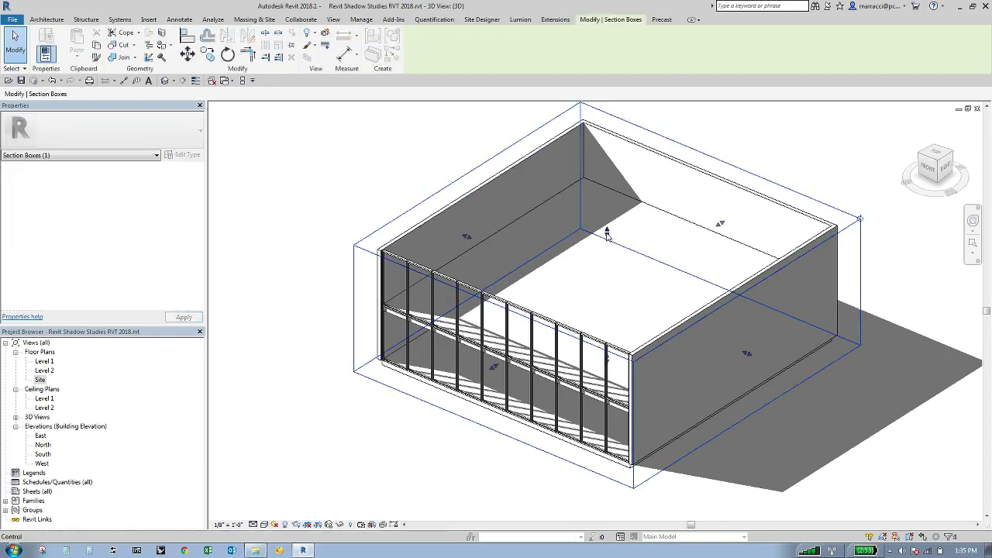
drag(607, 231, 606, 272)
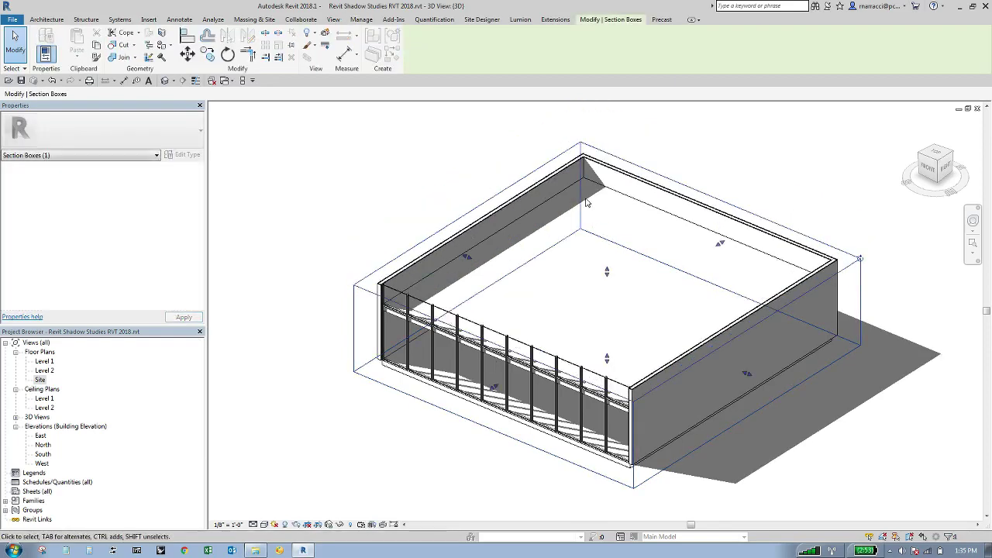
drag(609, 279, 607, 298)
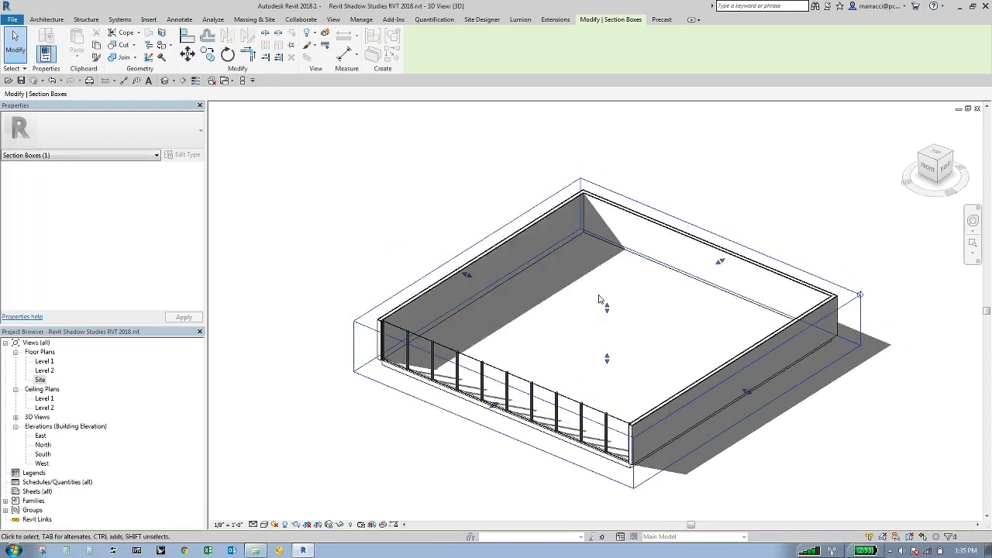
- Tilt the 3D view toward top-down and open the Level 1 floor plan
mouse_move(598, 299)
shift+middle_down()
mouse_move(581, 325)
mouse_move(606, 398)
shift+middle_up()
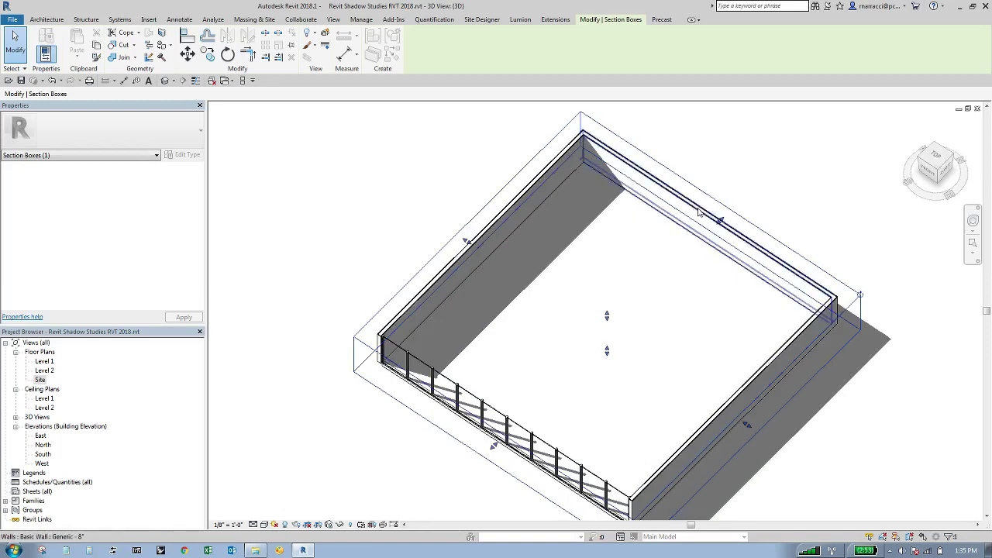
scroll(688, 198, down, 2)
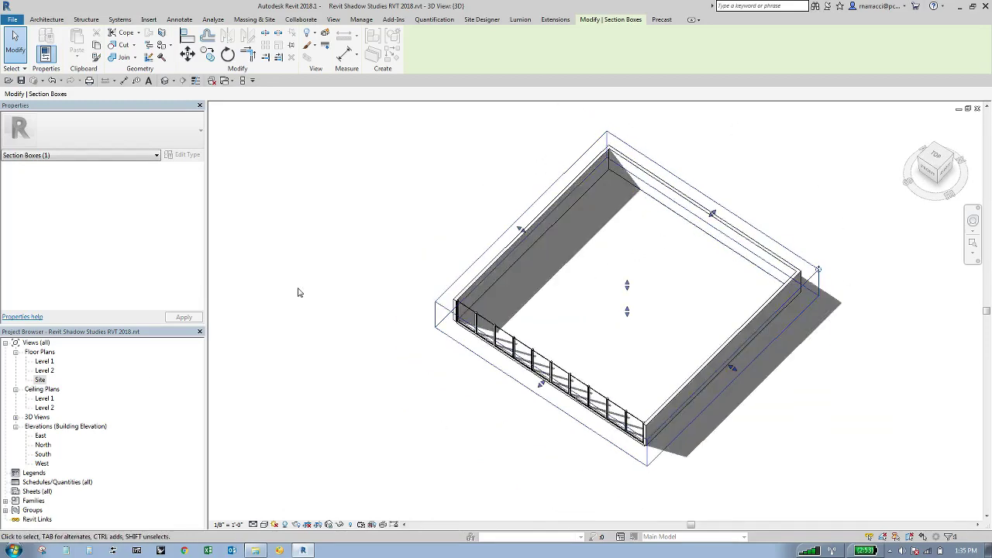
double_click(48, 361)
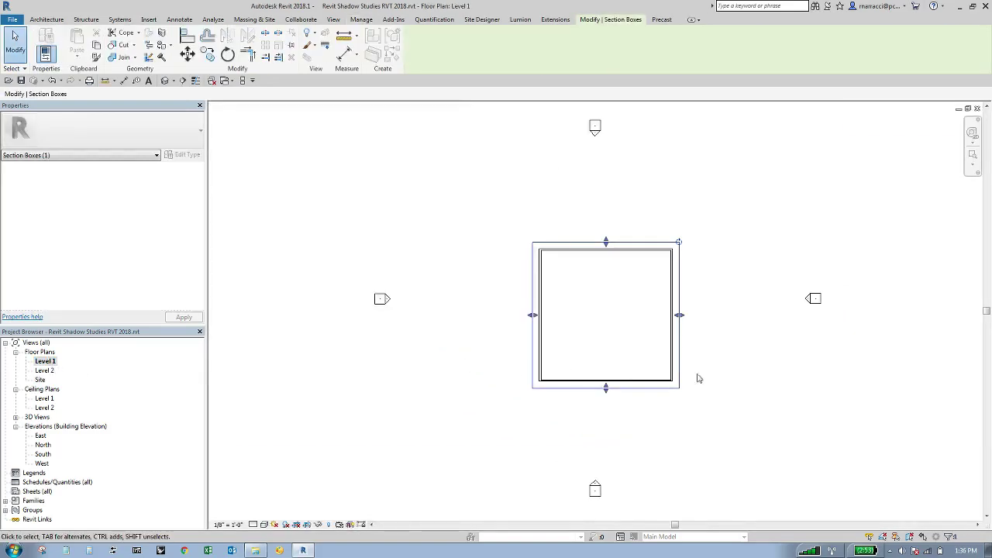
- In Graphic Display Options, give the Level 1 plan a still Fall Equinox sun setting
click(264, 525)
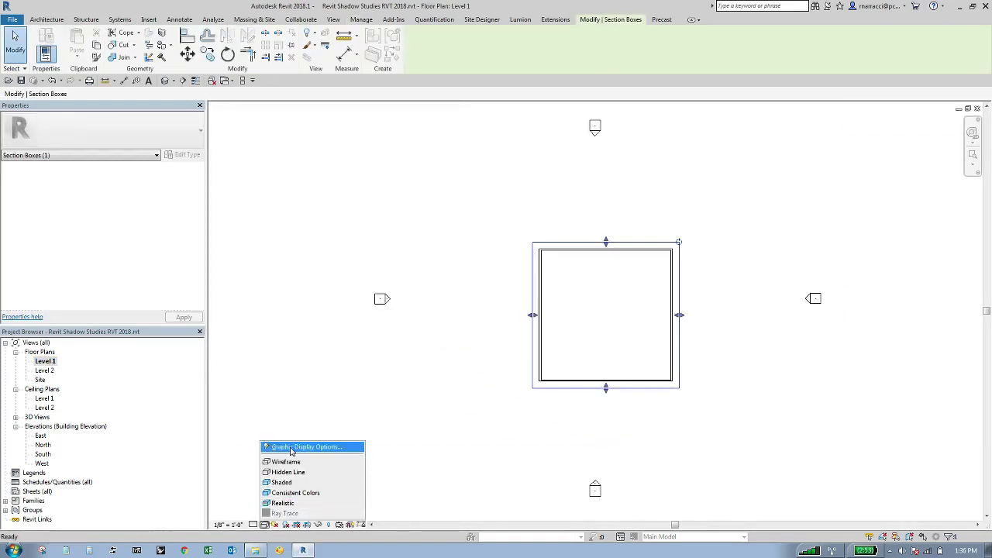
click(293, 446)
click(418, 296)
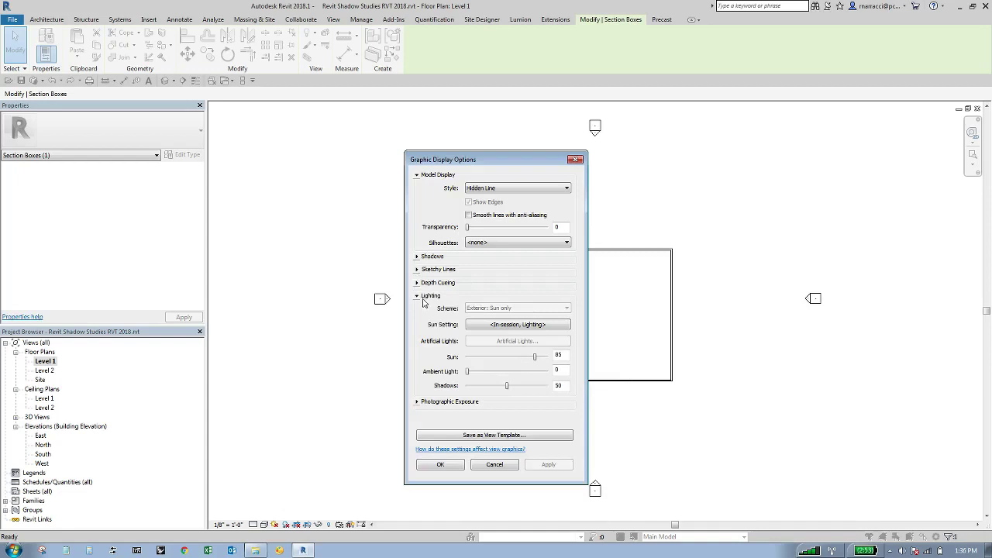
click(507, 325)
click(360, 254)
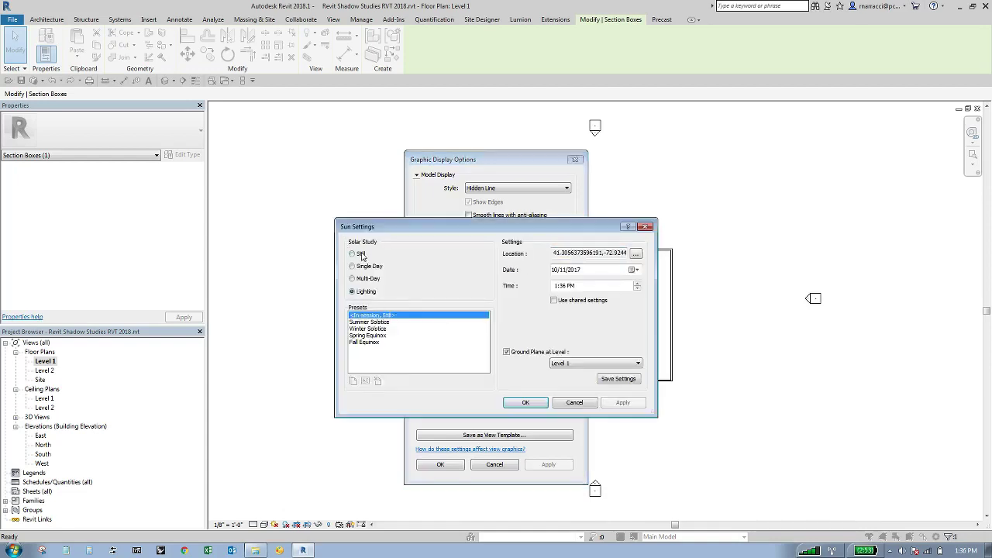
click(367, 342)
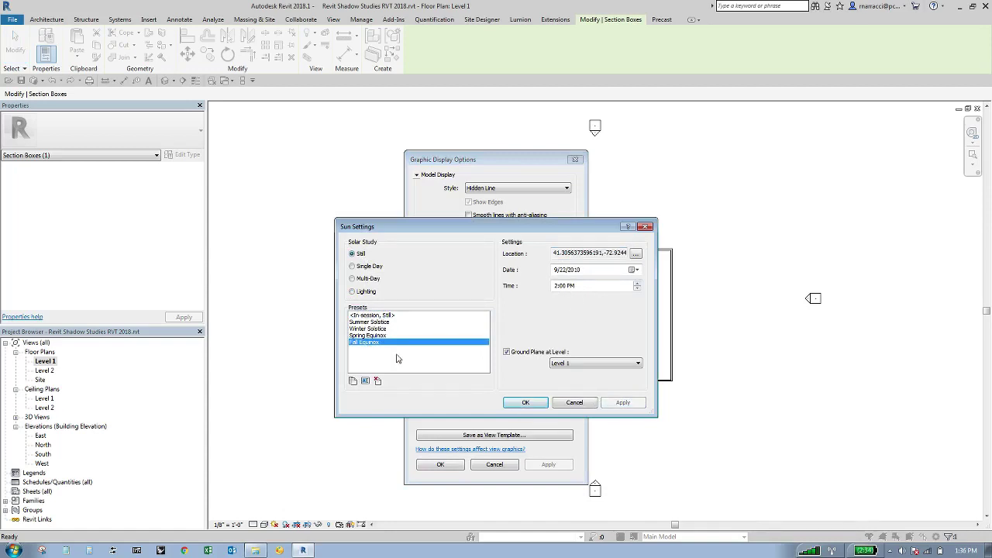
click(525, 403)
click(440, 464)
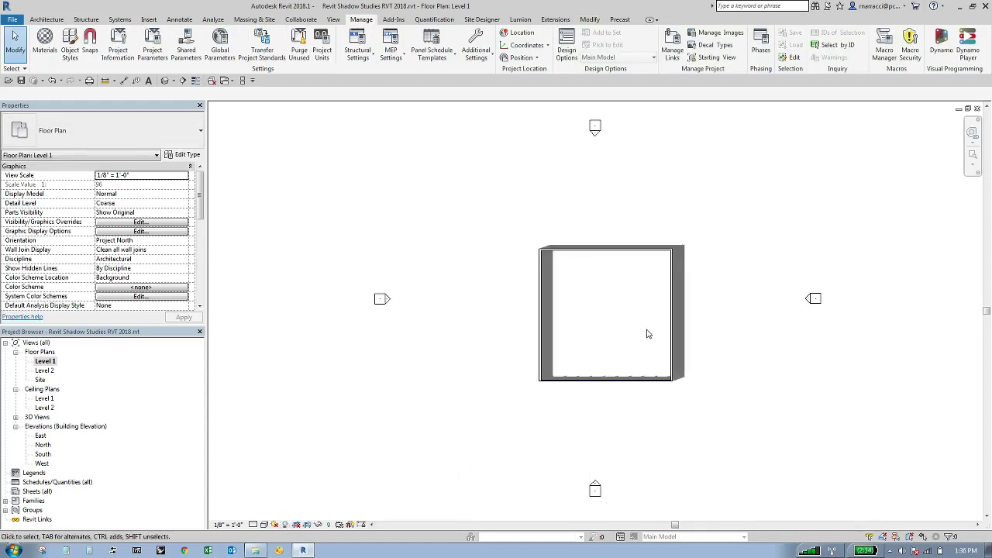
scroll(648, 334, up, 2)
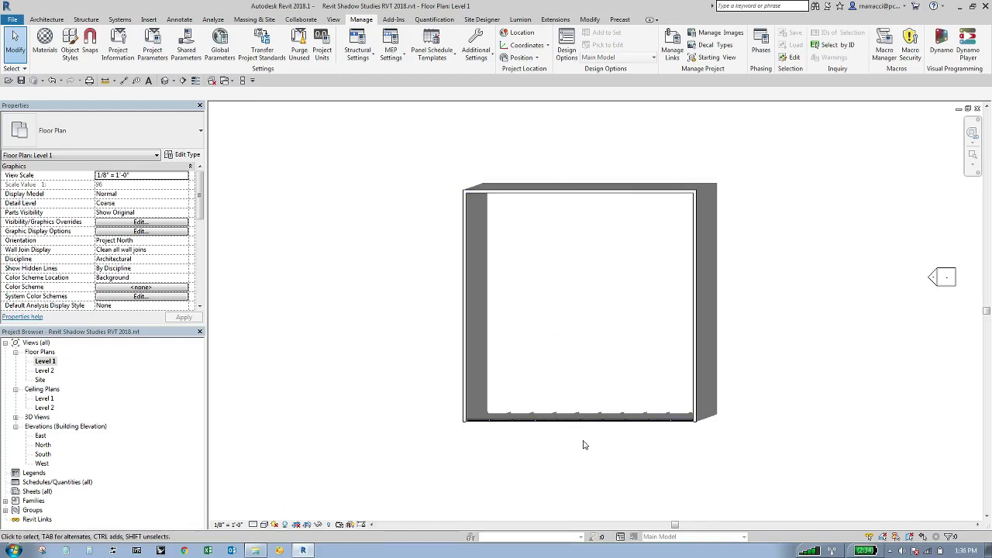
scroll(584, 448, up, 4)
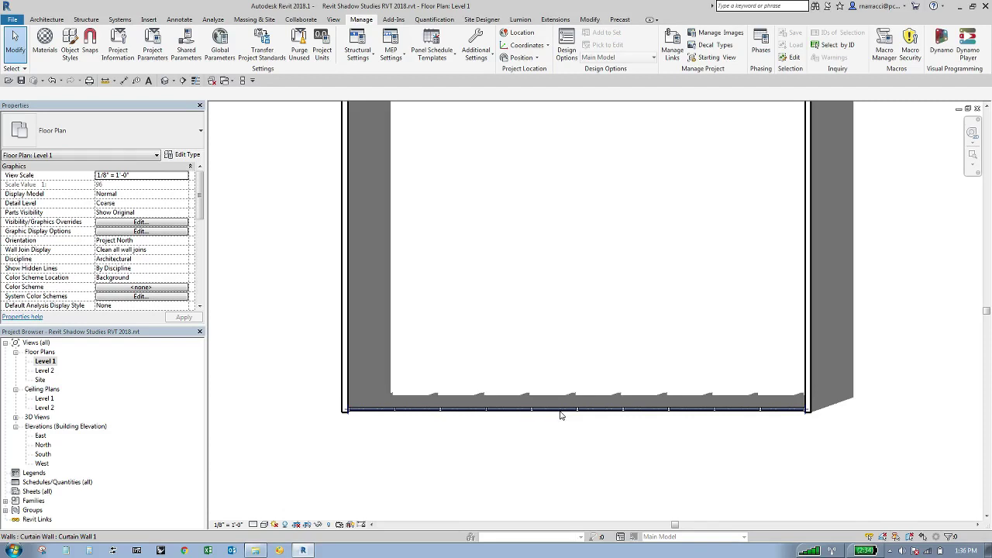
scroll(561, 416, up, 2)
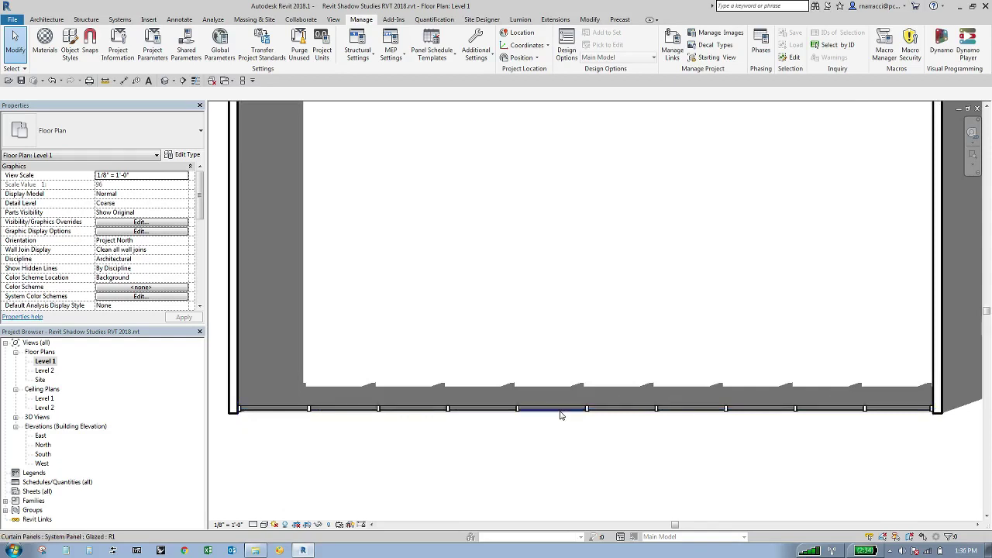
- Select all ten glazed curtain panels visible in the Level 1 view
click(561, 415)
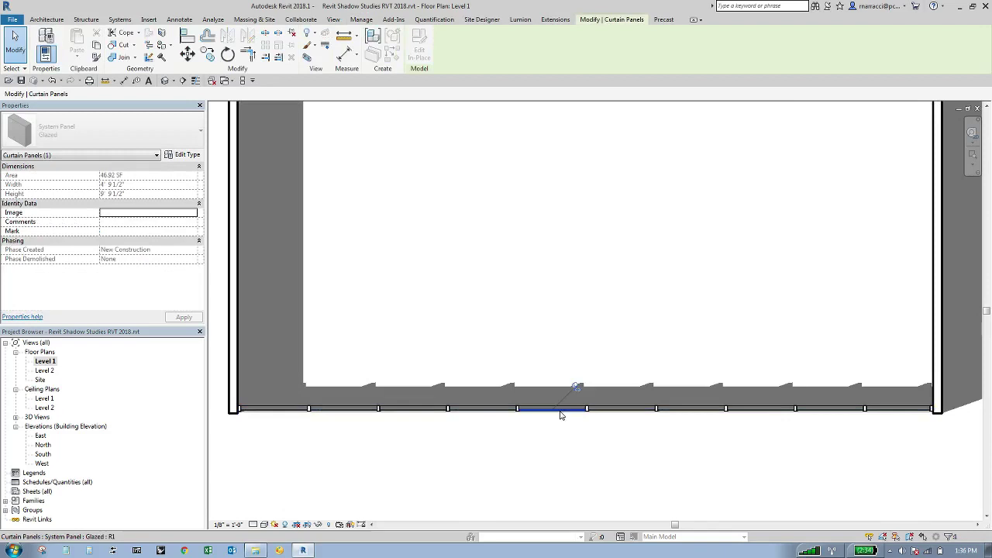
right_click(561, 415)
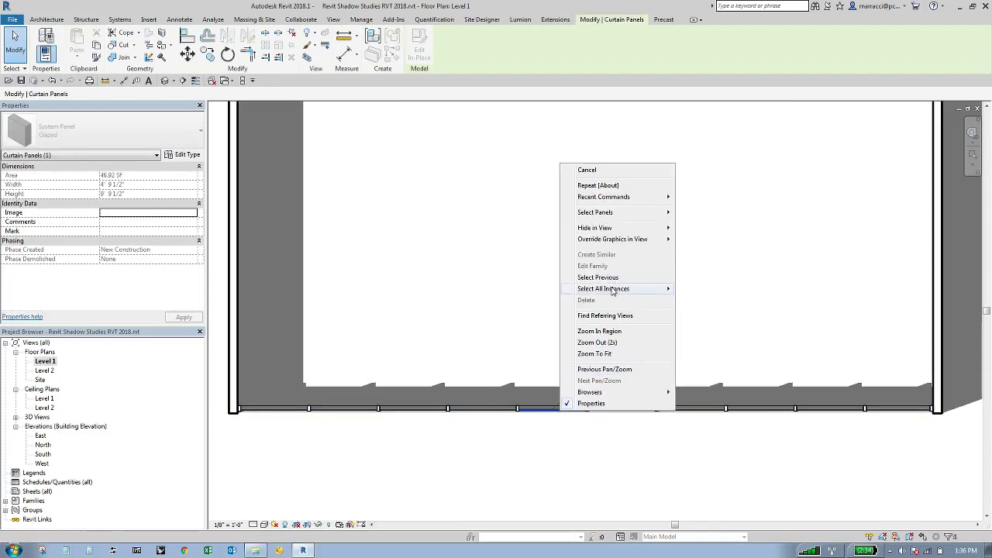
mouse_move(616, 289)
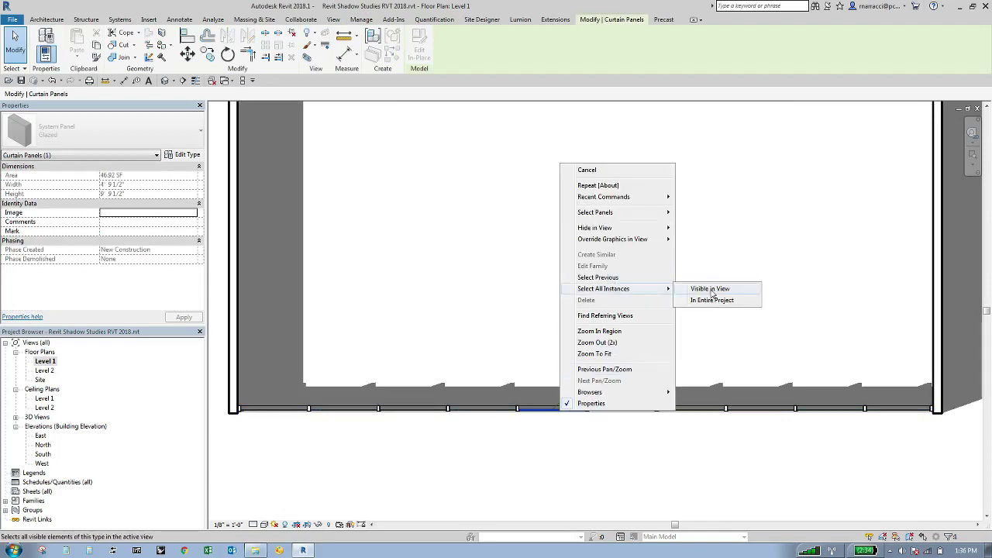
click(709, 289)
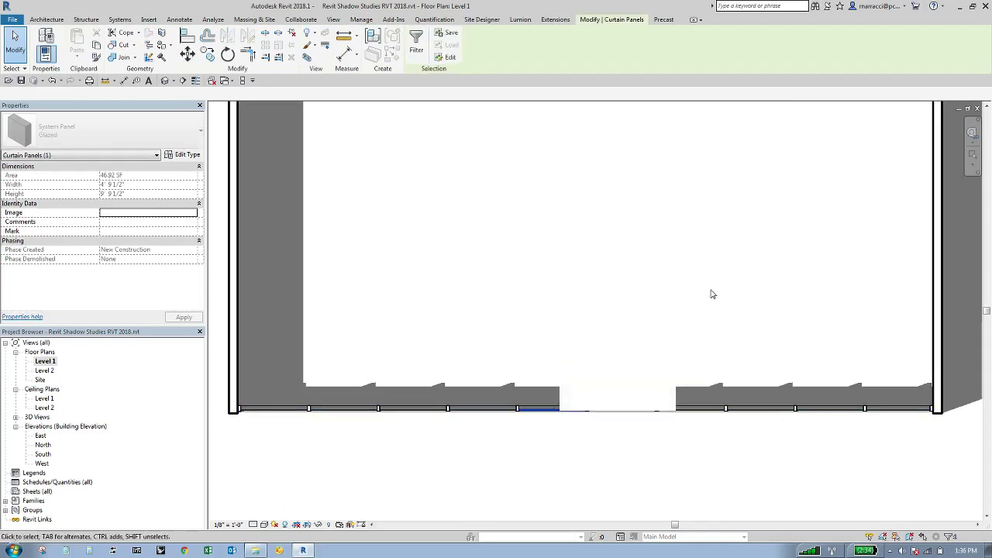
- Override the selected panels' surface transparency to 50 in this view, then clear the selection
right_click(531, 413)
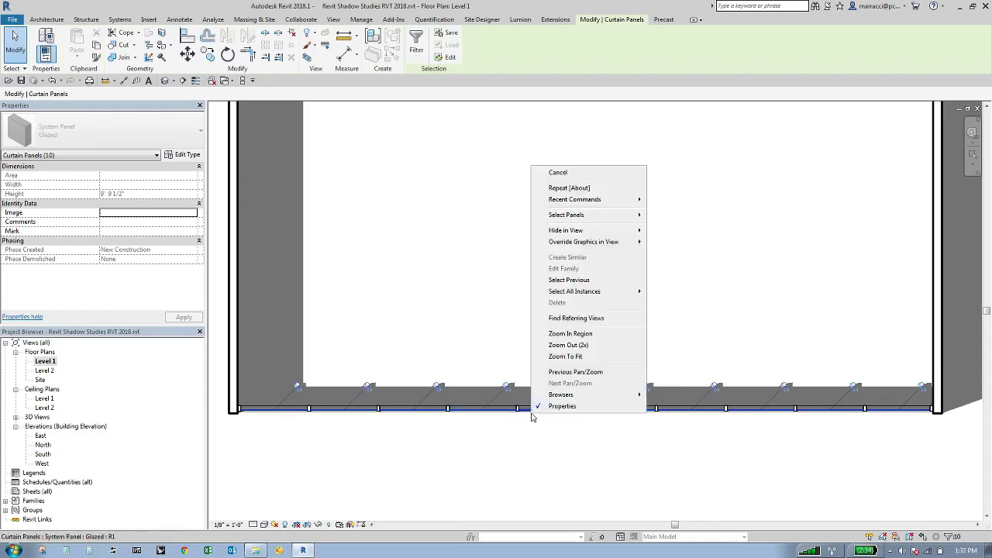
mouse_move(640, 244)
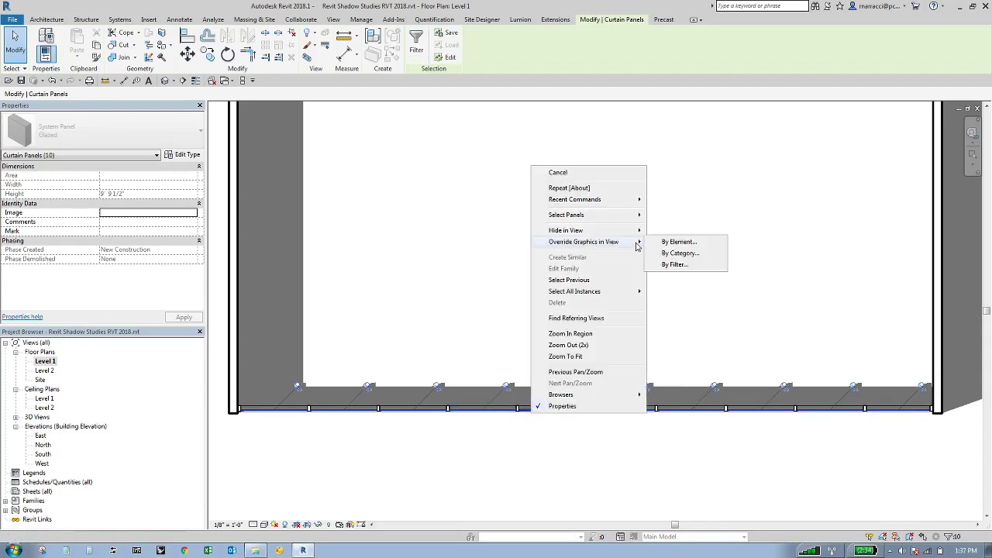
click(677, 243)
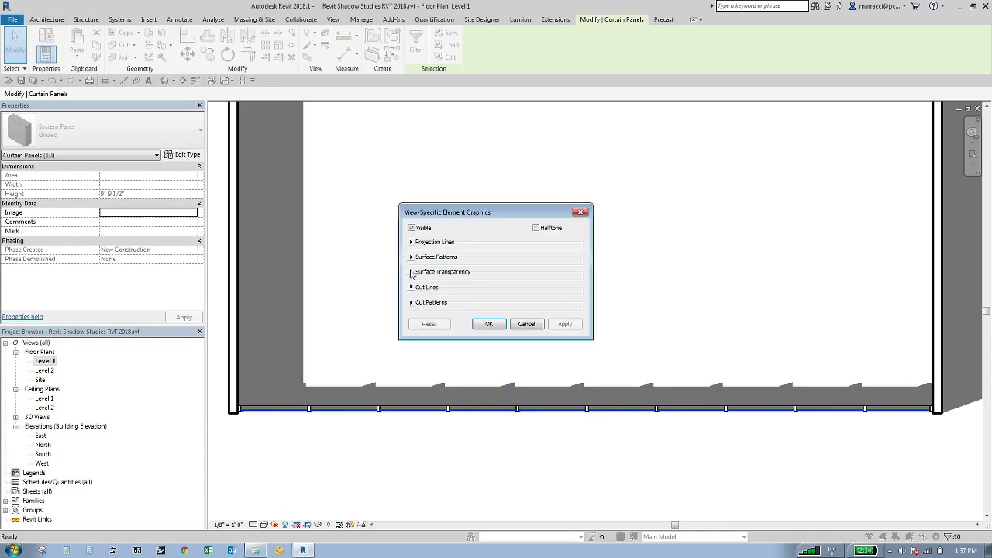
click(412, 272)
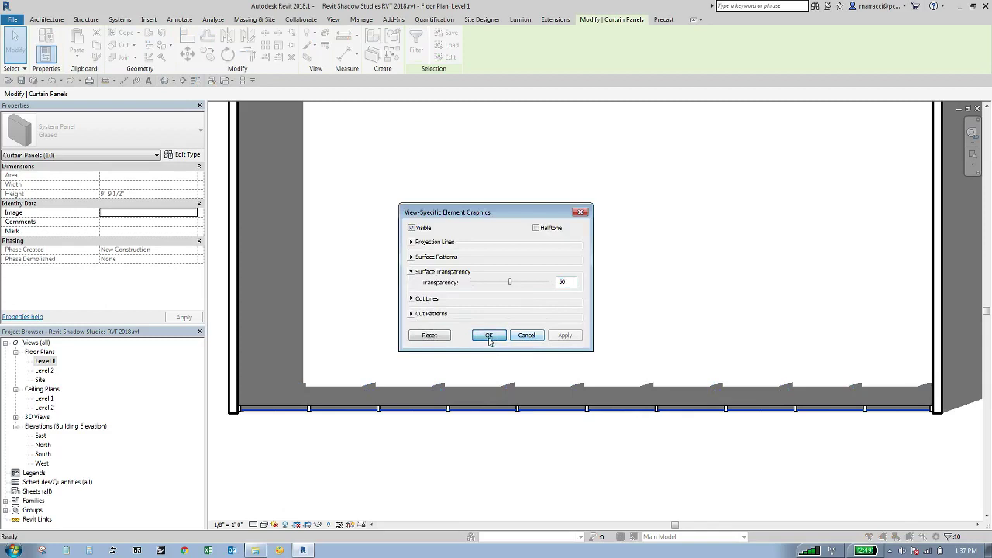
click(489, 334)
click(527, 421)
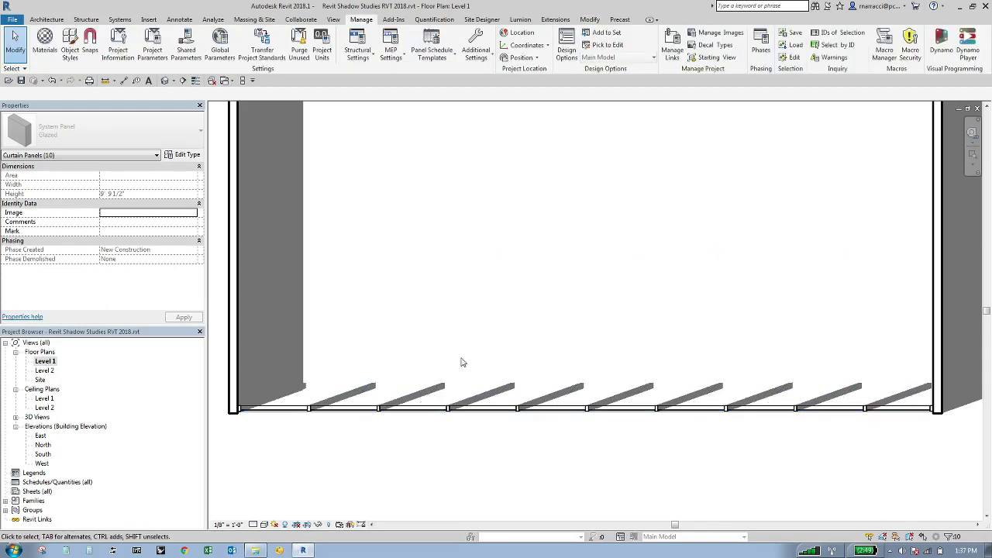
scroll(456, 381, down, 2)
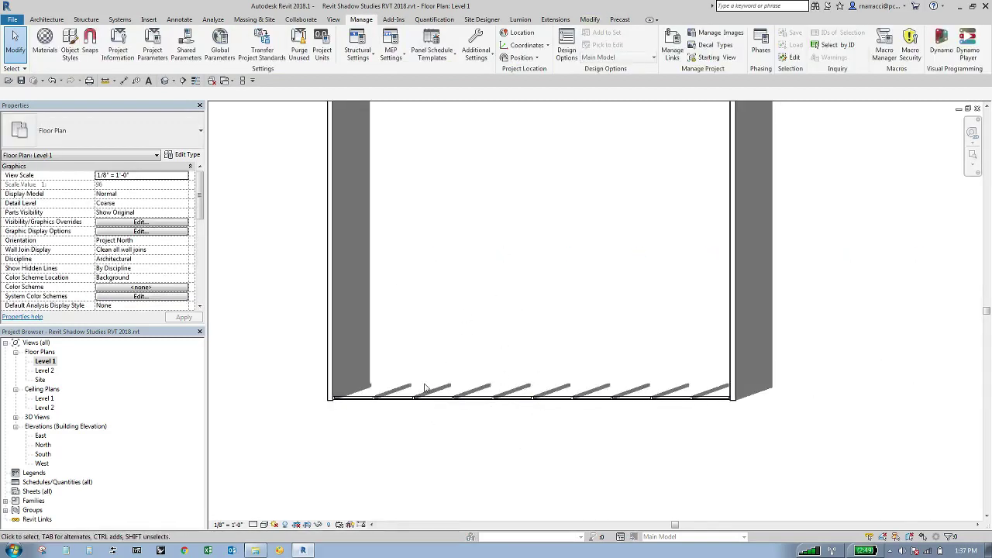
scroll(613, 463, down, 1)
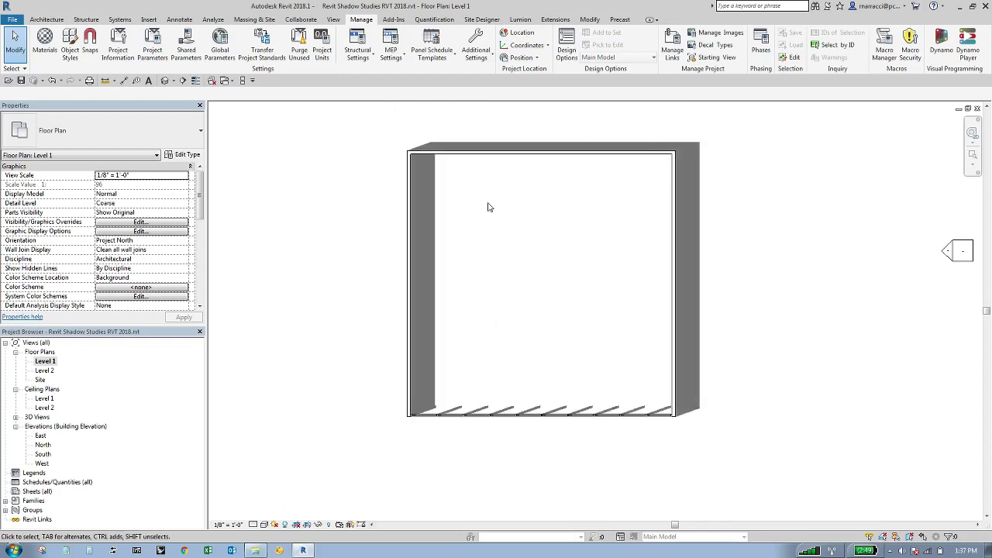
- Place a non-perspective camera with its eye inside the room, aimed toward the curtain wall
click(334, 20)
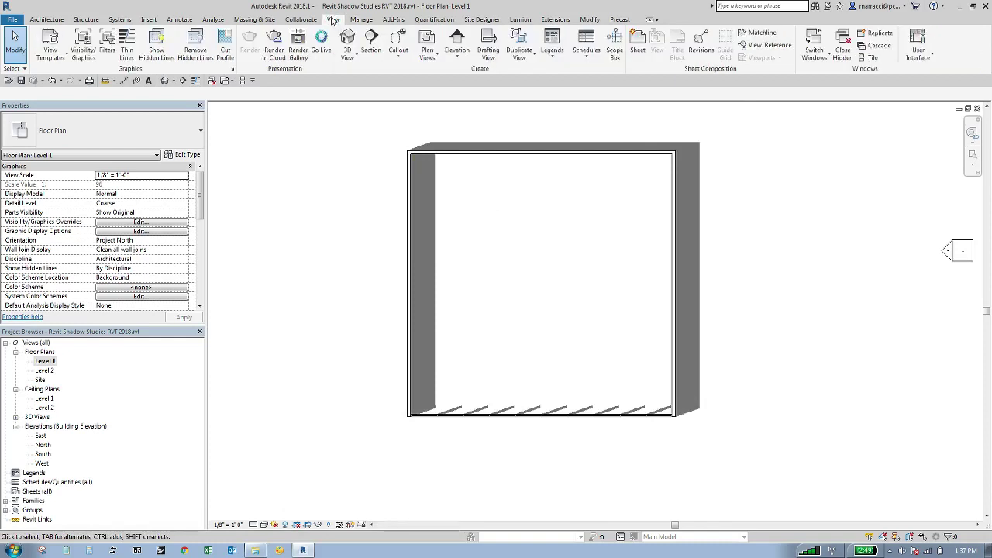
click(350, 59)
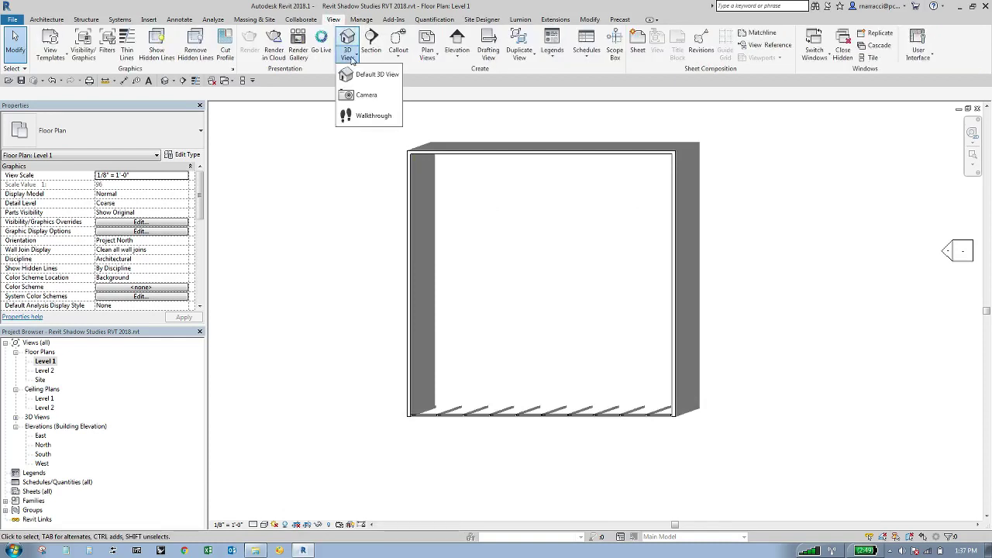
click(367, 95)
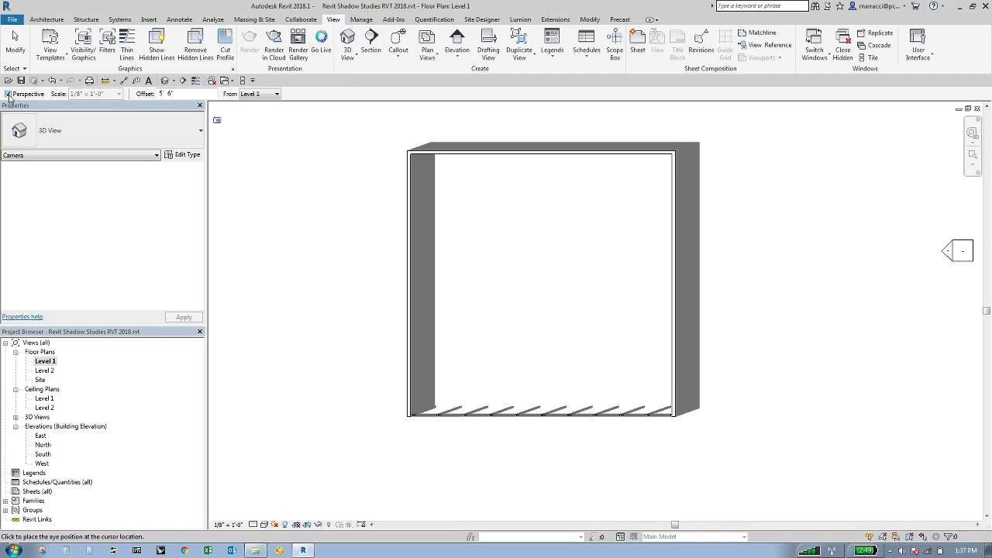
click(8, 94)
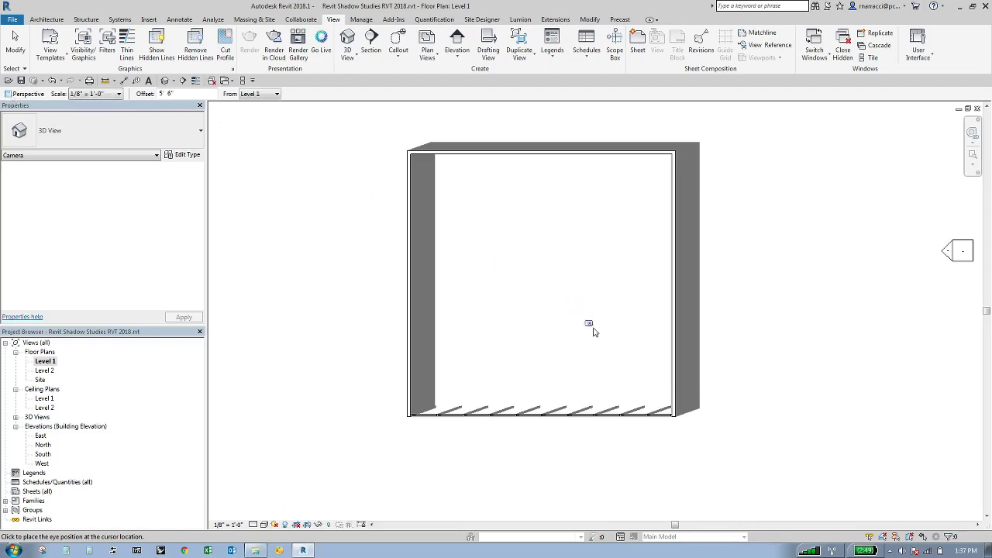
click(622, 365)
click(473, 207)
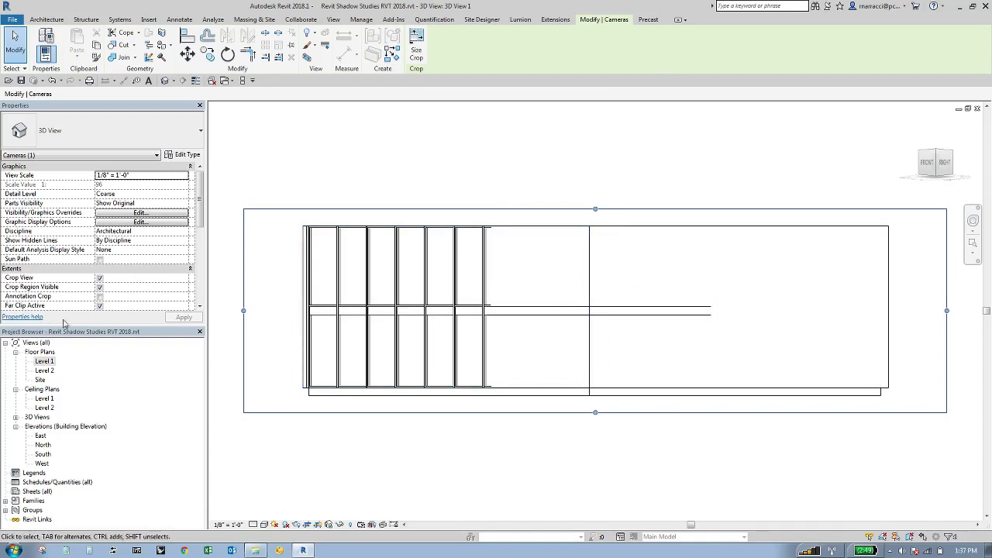
- Turn off Far Clip Active and rotate the camera view to Top with the ViewCube
click(99, 306)
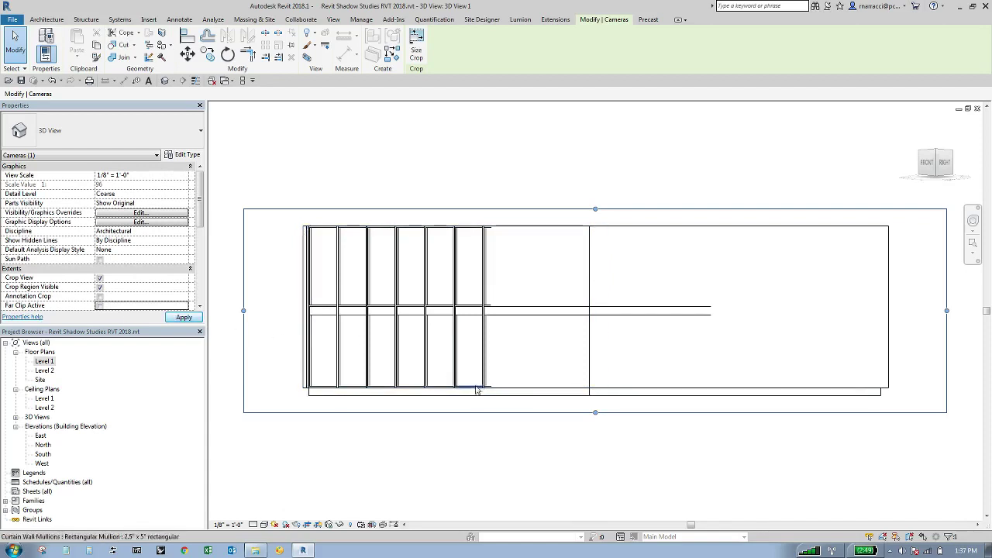
scroll(472, 387, down, 2)
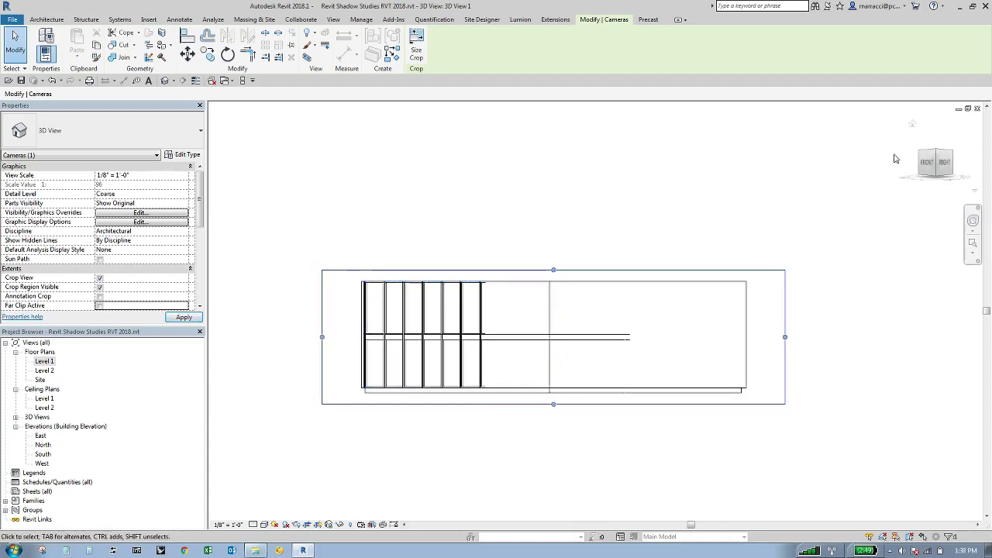
click(946, 157)
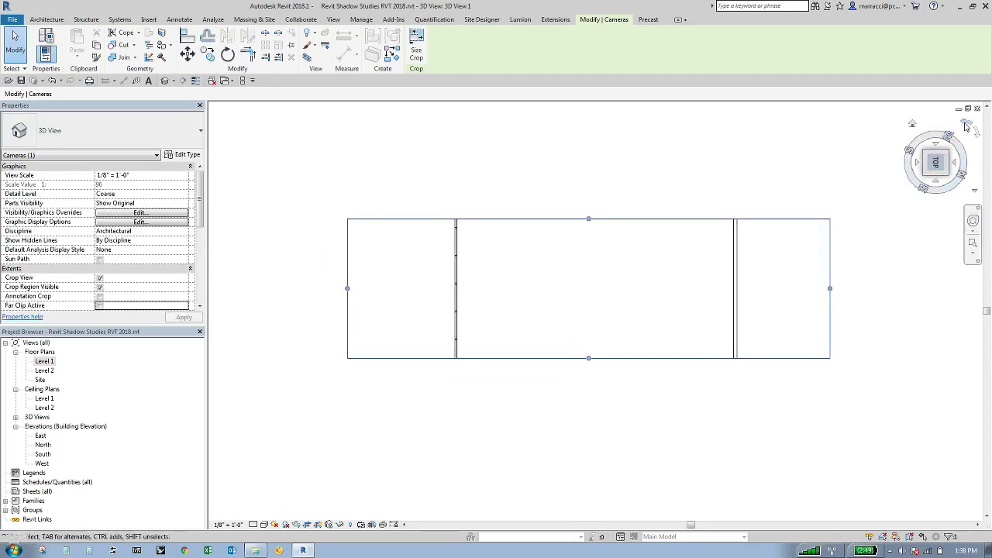
click(964, 124)
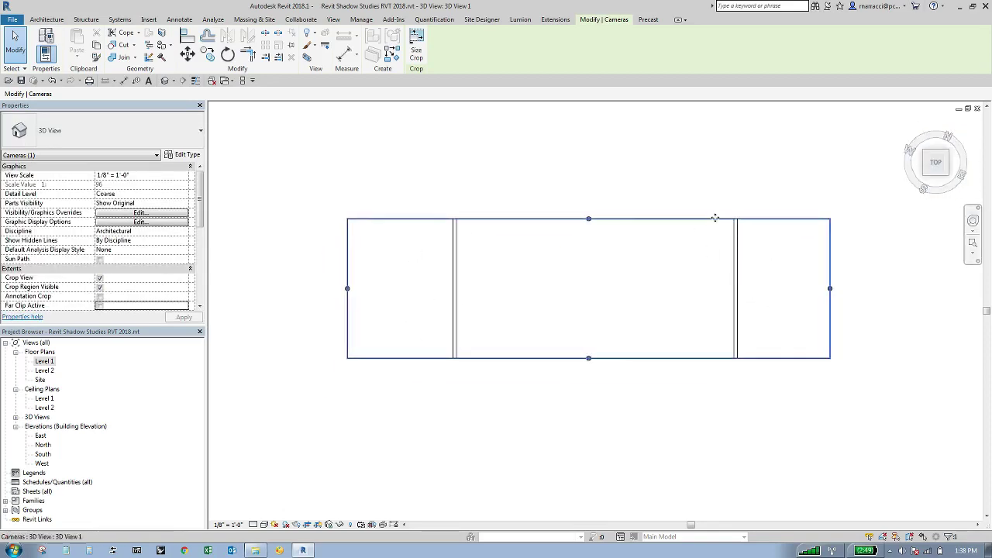
- Resize the crop region taller and narrower to frame the room and curtain wall
drag(589, 219, 592, 132)
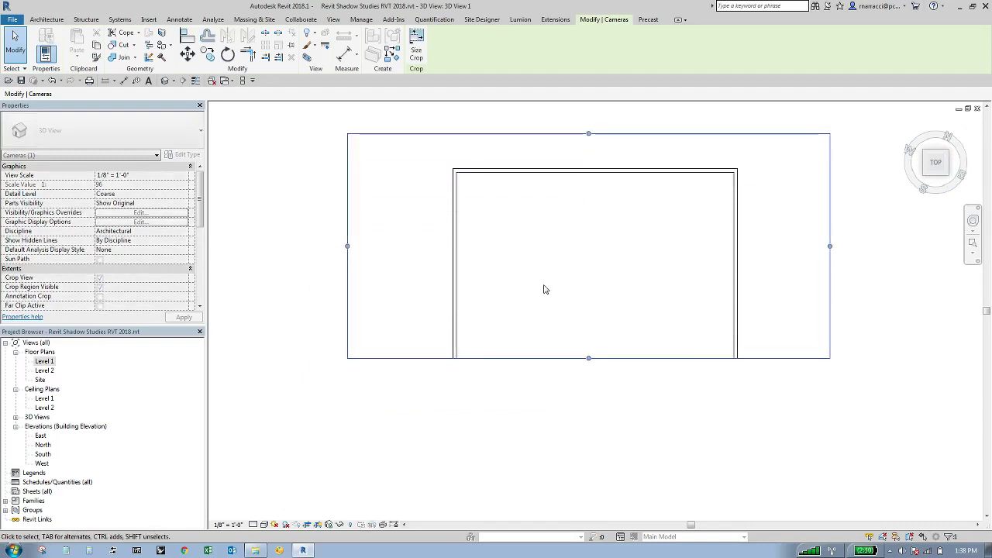
drag(589, 358, 602, 485)
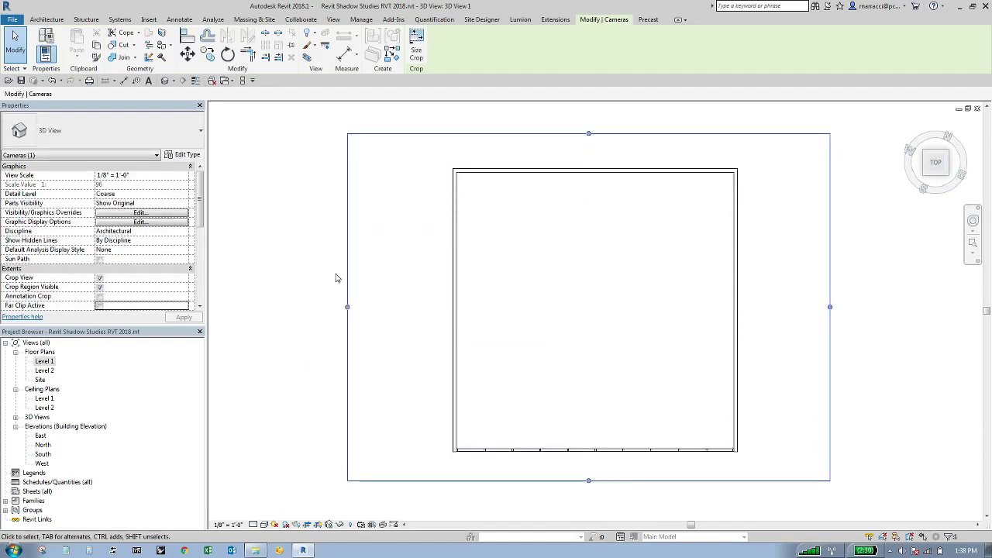
drag(347, 306, 405, 306)
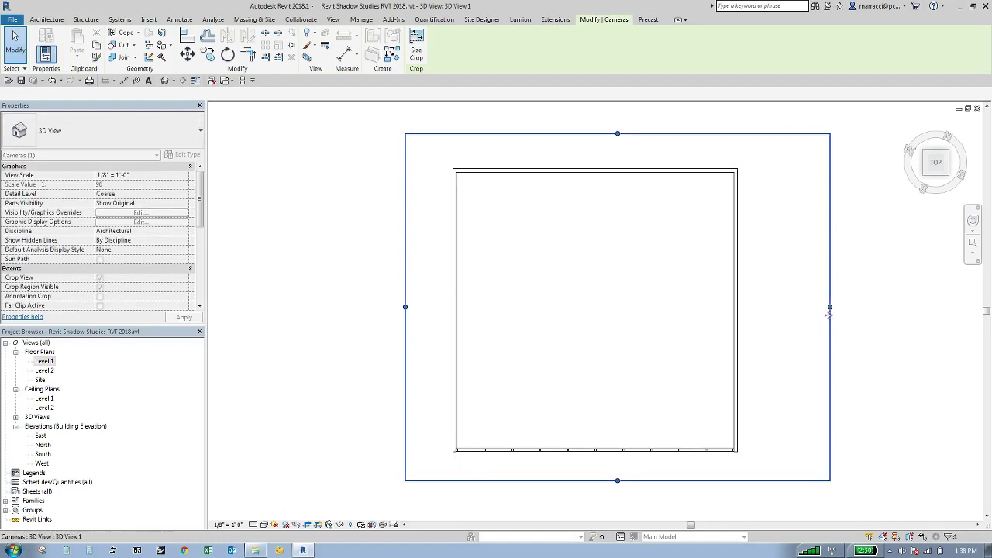
drag(830, 307, 782, 322)
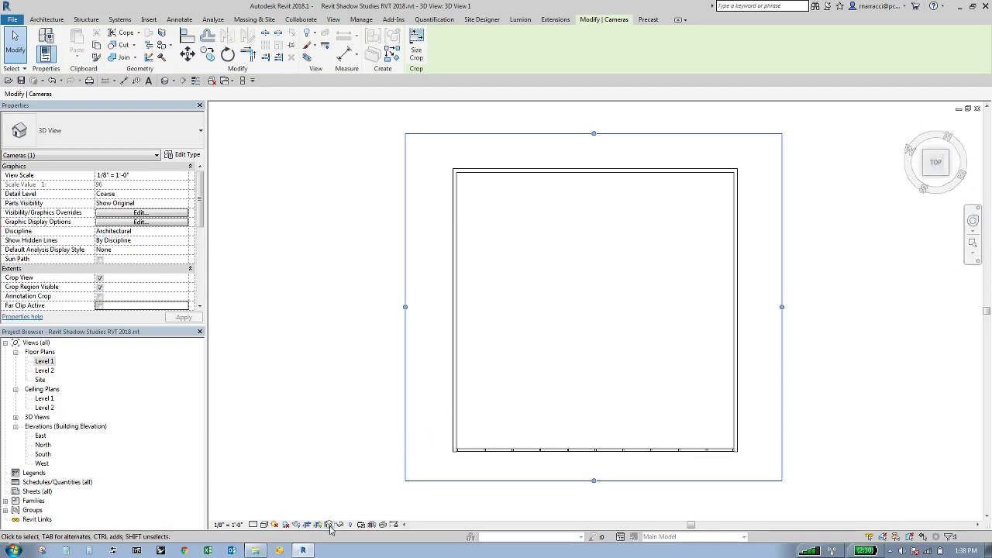
- Save and lock the 3D view's orientation, then select the camera's crop region
click(330, 525)
click(344, 491)
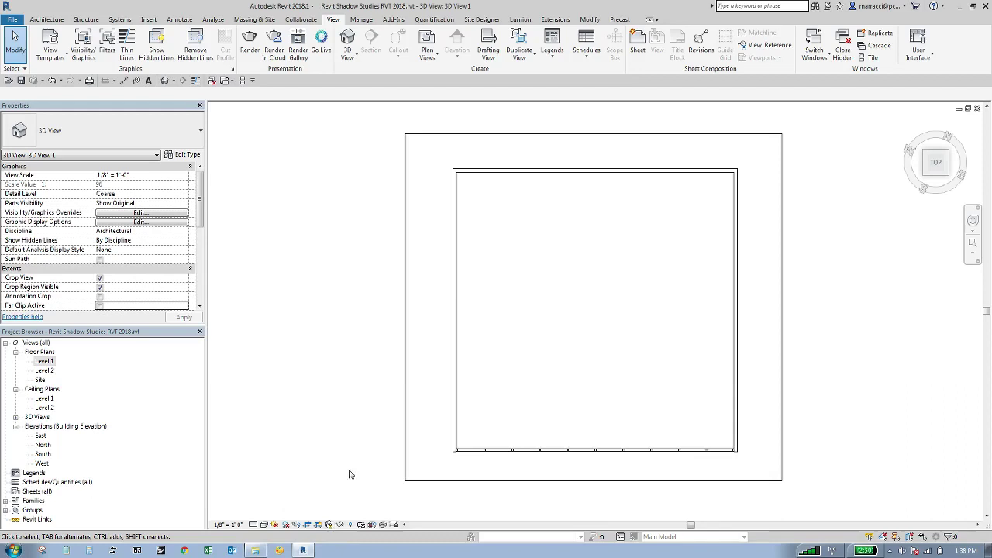
click(406, 453)
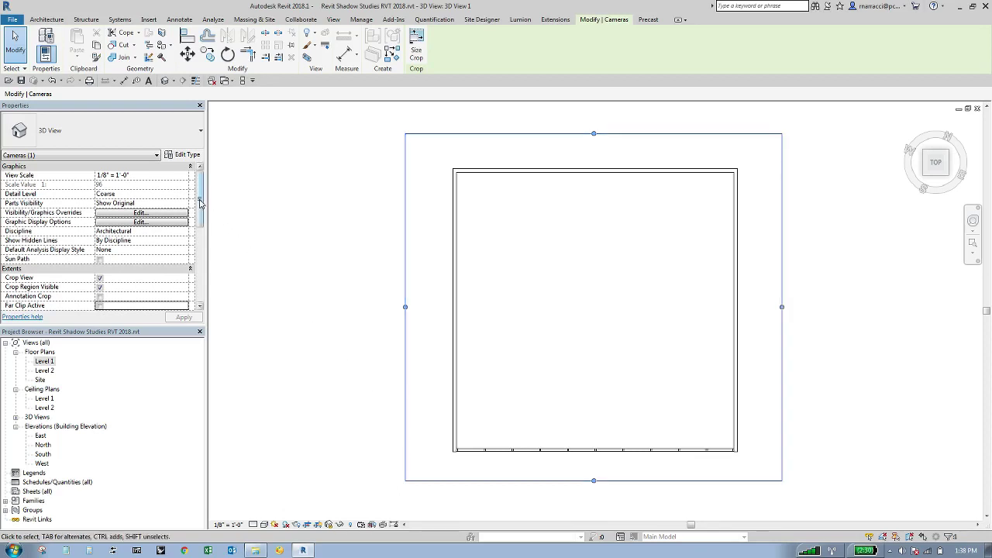
drag(200, 198, 197, 262)
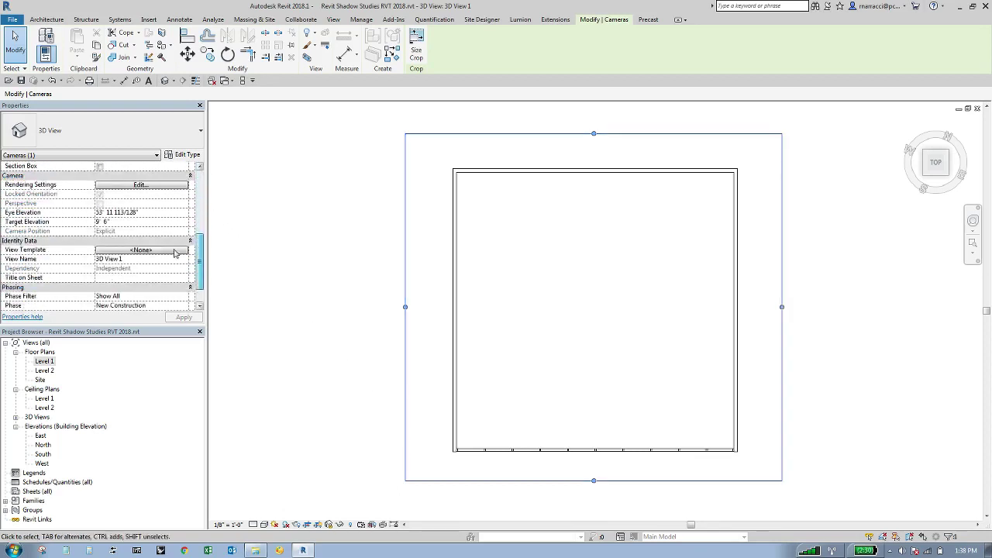
- Set the camera's Target Elevation to 1' 0" and Eye Elevation to 7' 0" and apply
click(124, 224)
text(1)
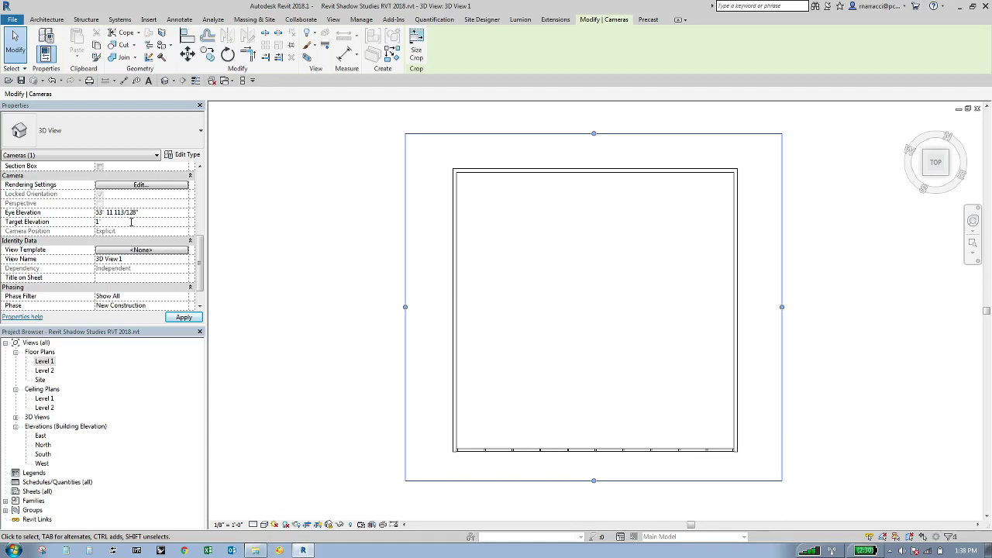
click(142, 212)
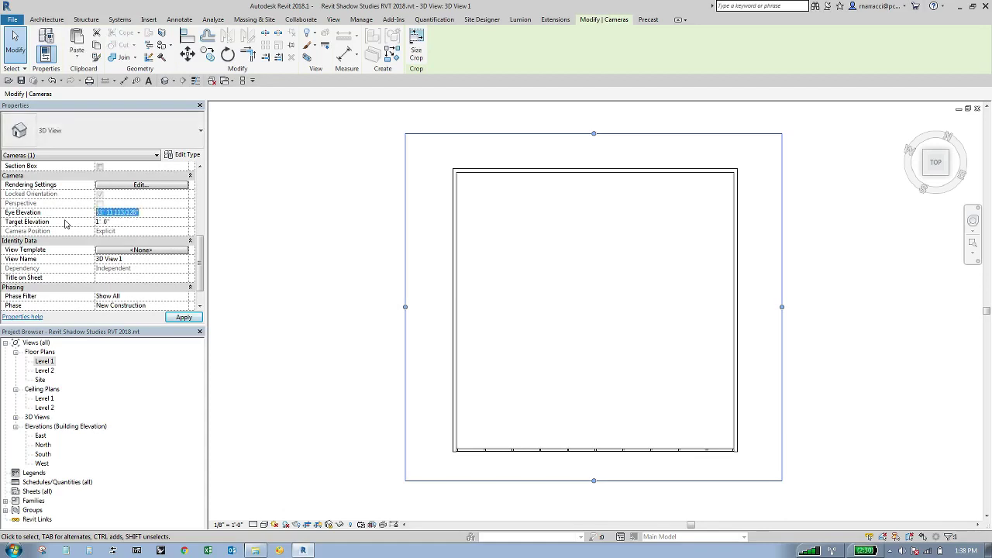
text(7)
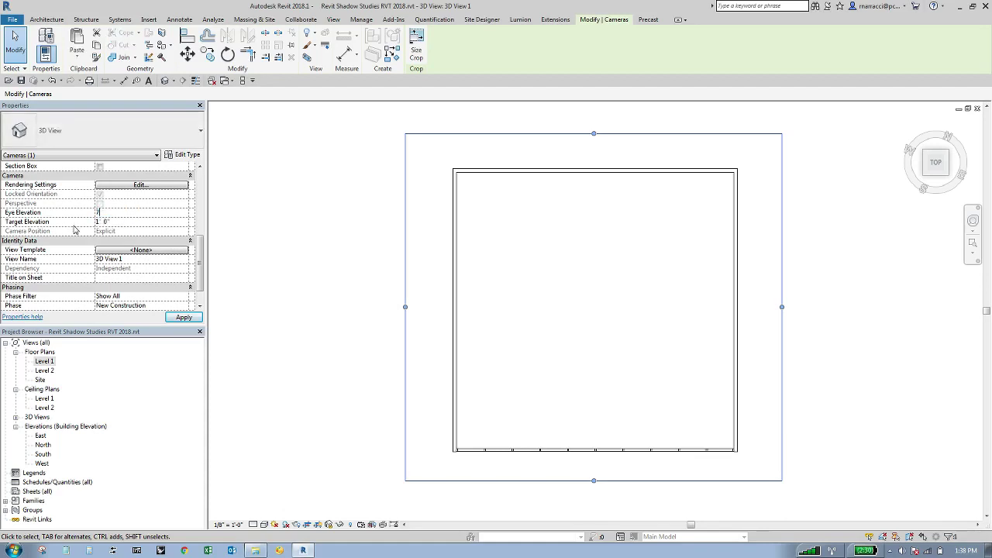
click(183, 317)
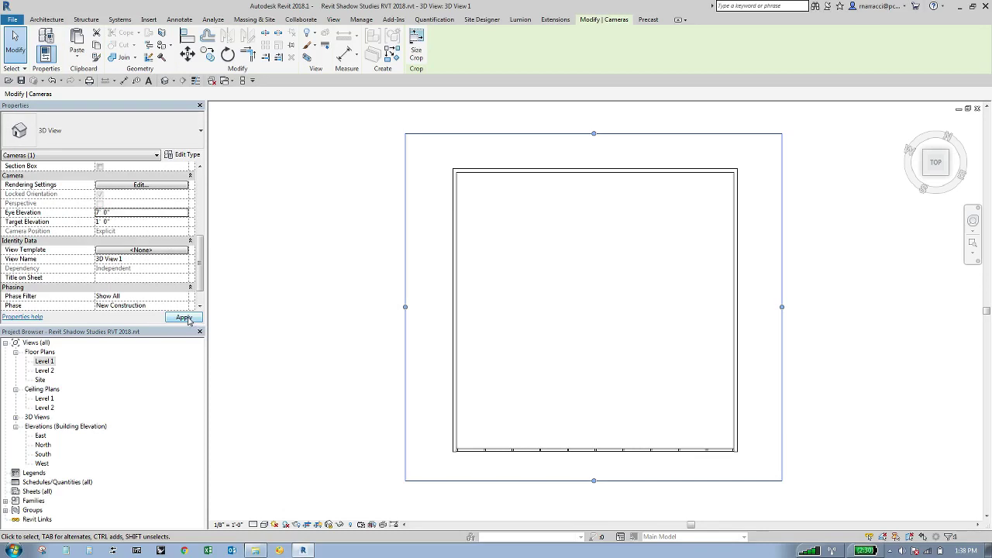
click(344, 362)
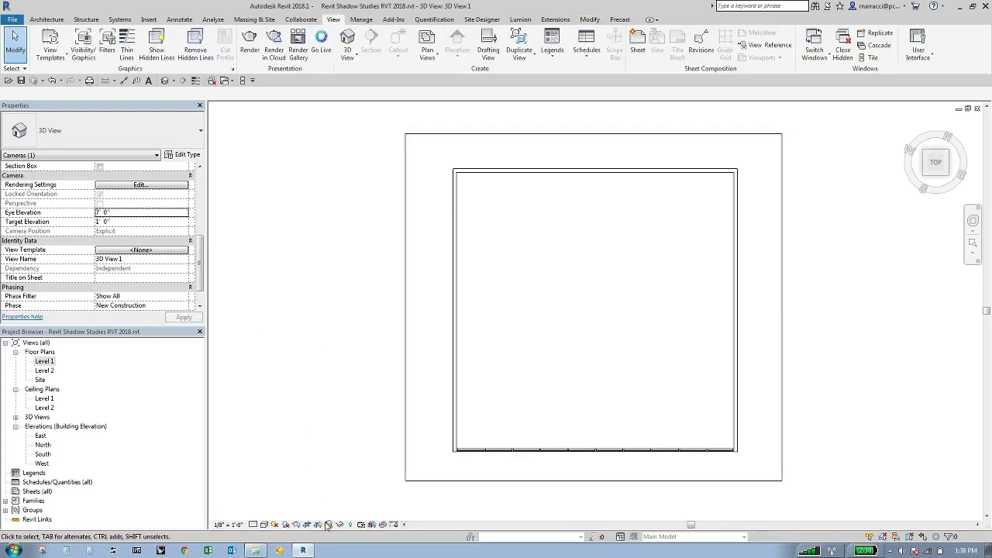
- Set the camera view's sun to a still Fall Equinox setting in Graphic Display Options
click(285, 524)
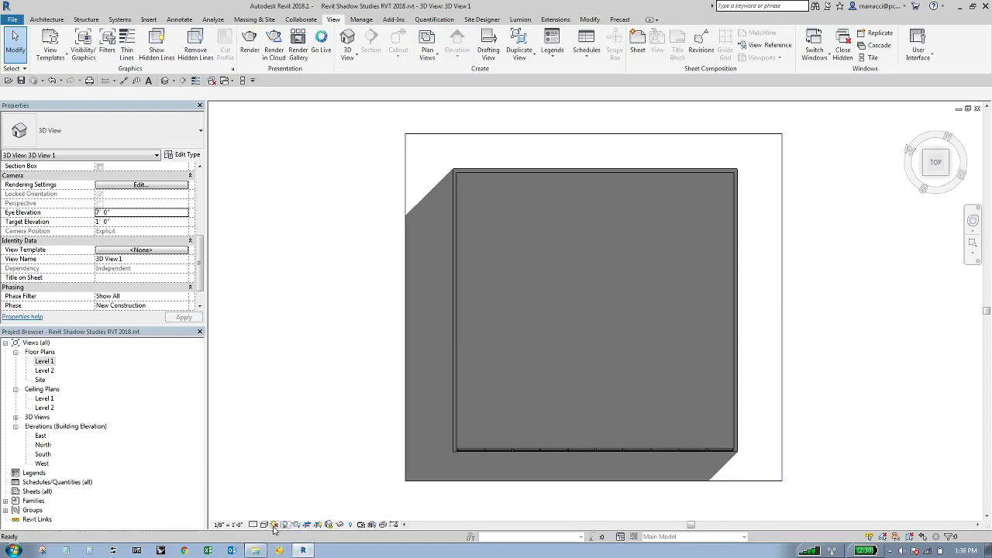
click(285, 524)
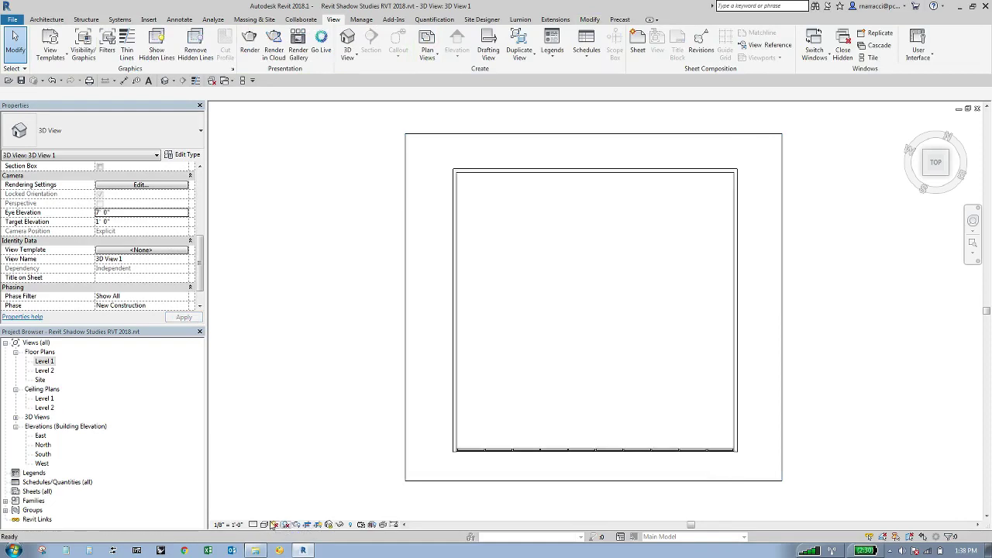
click(264, 524)
click(299, 447)
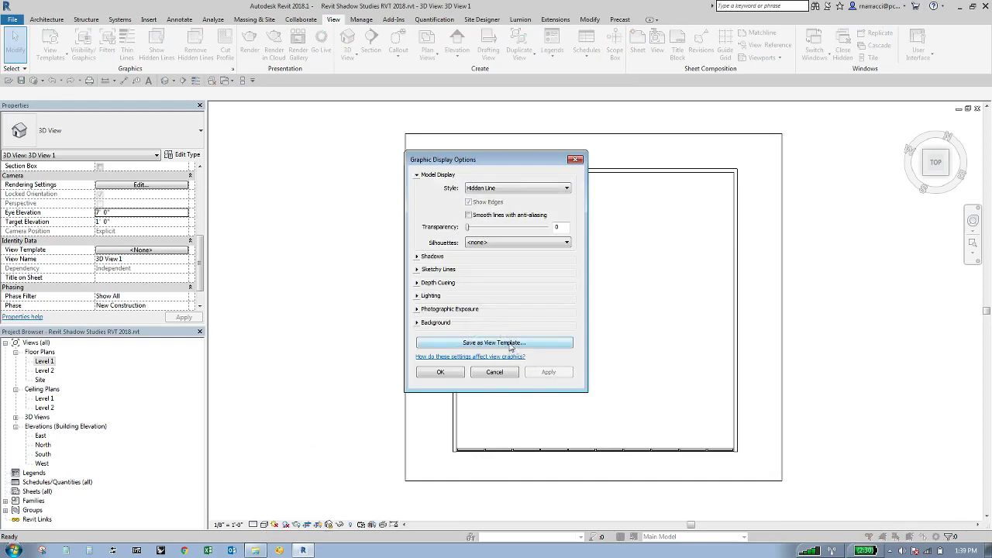
click(417, 296)
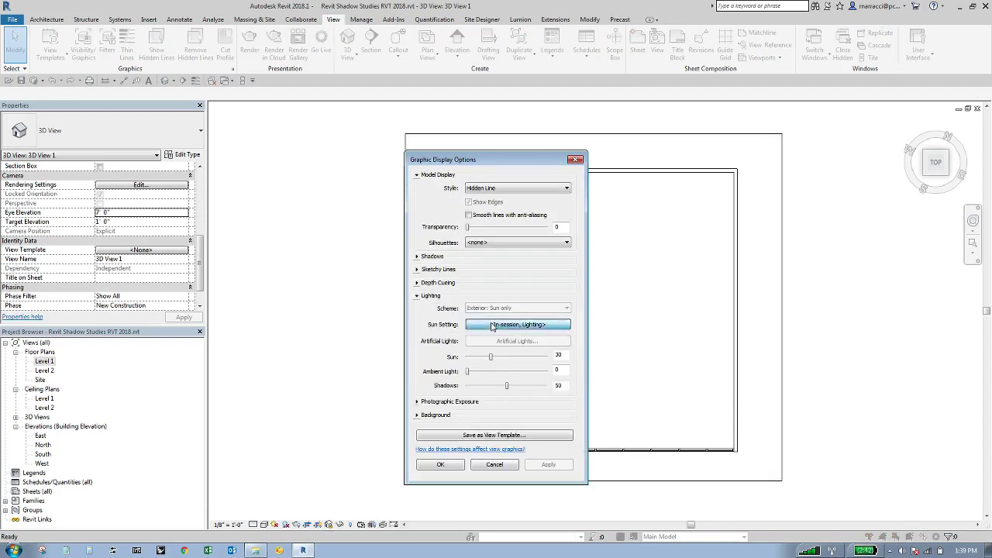
click(492, 324)
click(358, 256)
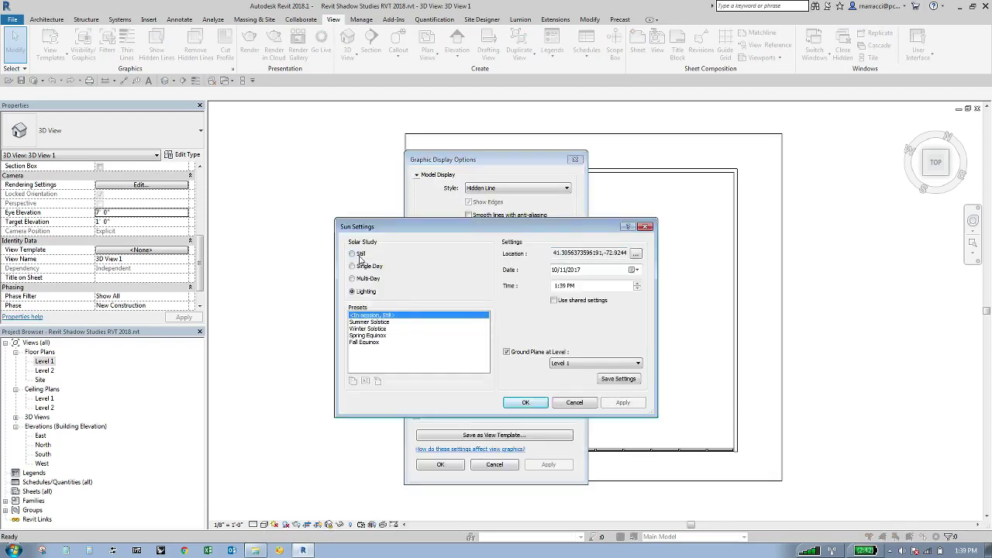
click(367, 343)
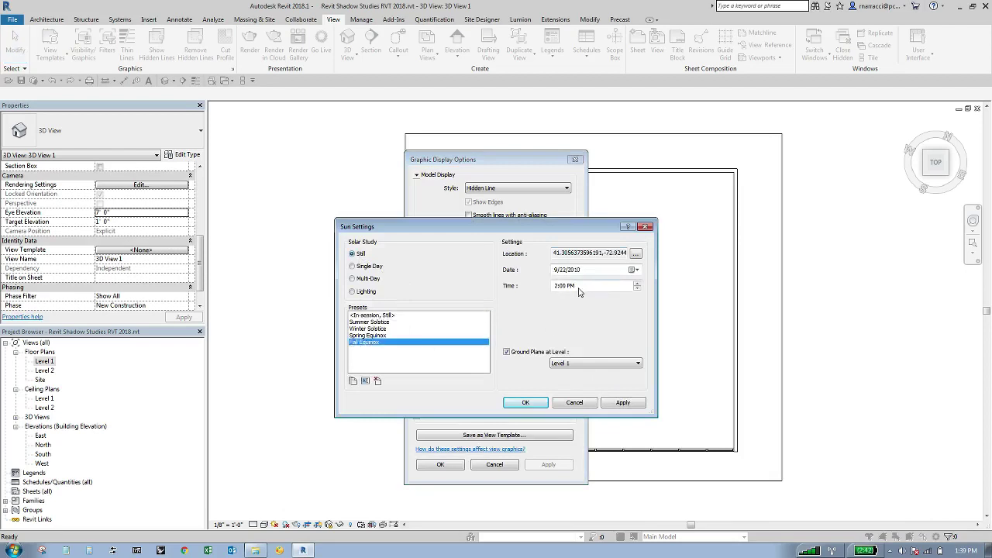
click(525, 402)
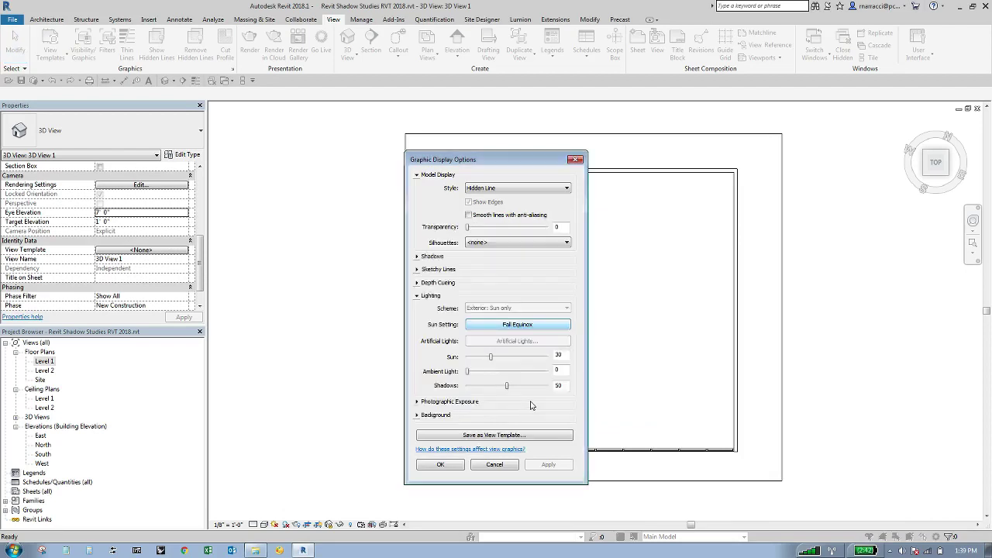
click(440, 464)
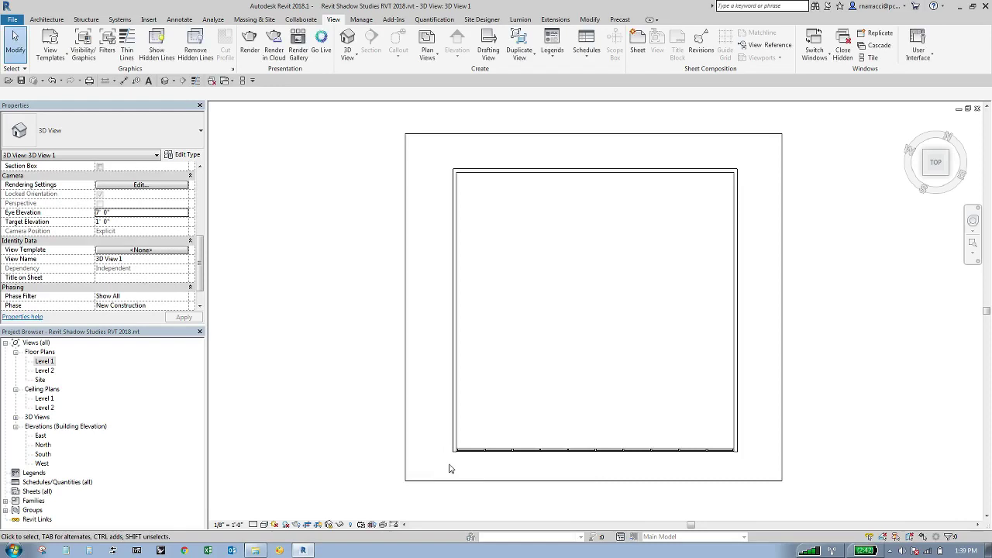
- Turn shadows on in 3D View 1
click(297, 527)
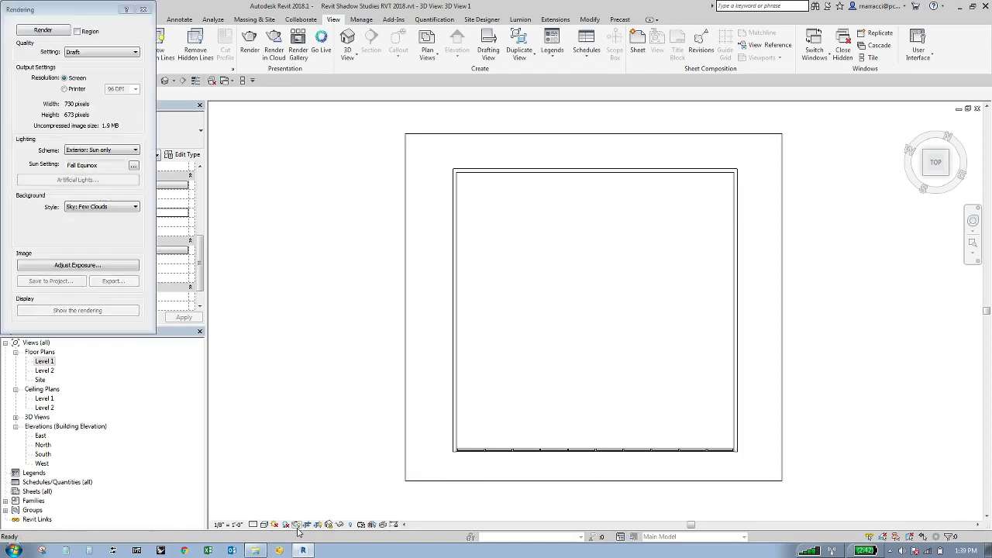
click(142, 9)
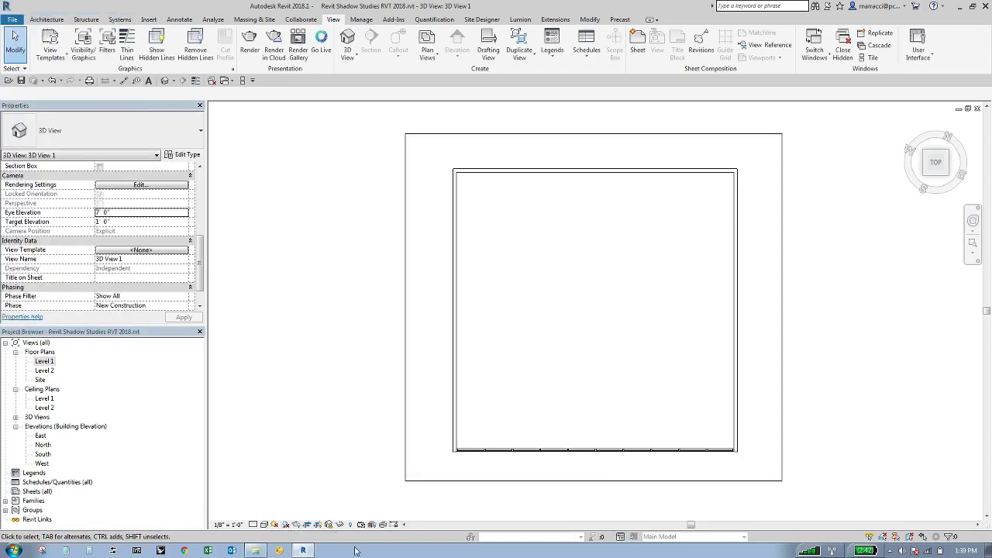
click(286, 526)
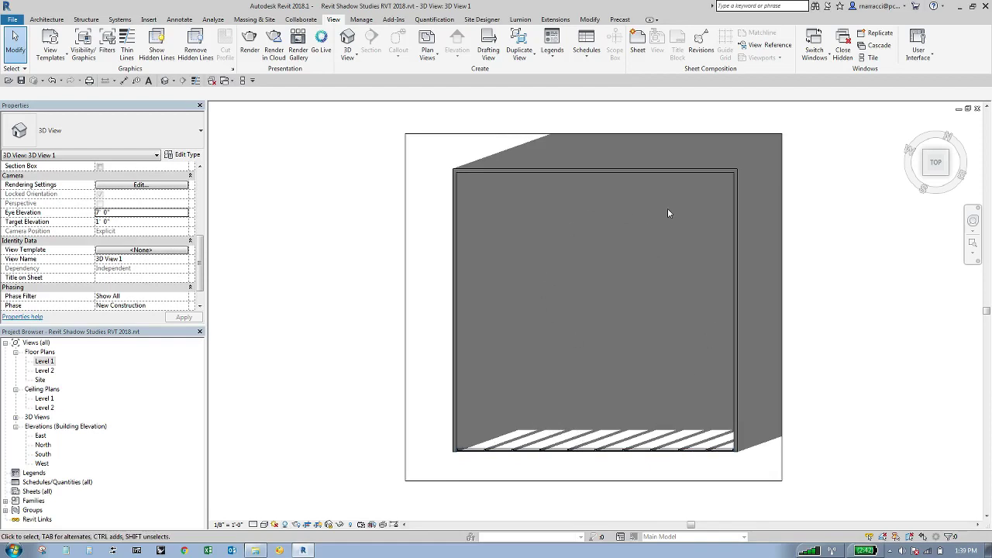
- Widen the camera crop region to the right and extend it upward
scroll(649, 291, down, 2)
click(721, 327)
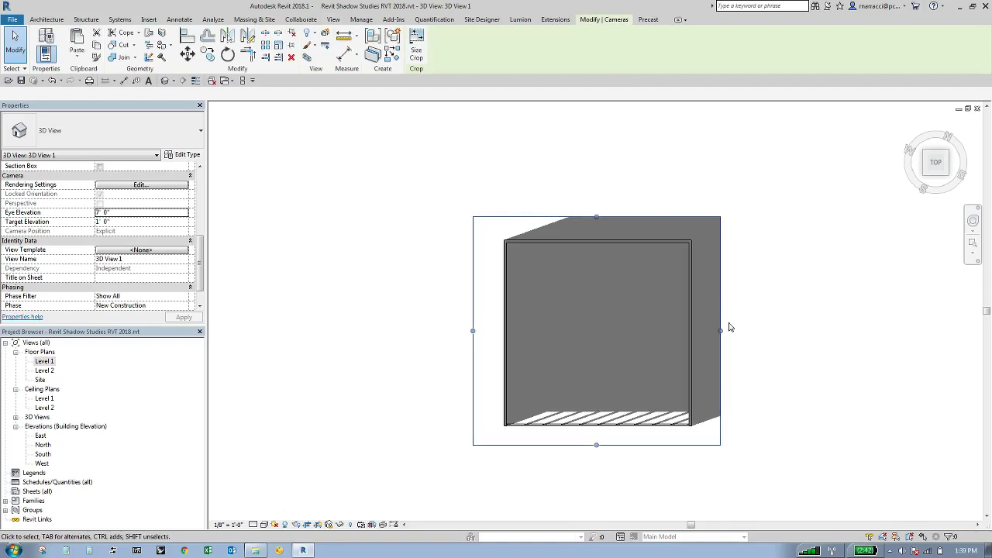
drag(723, 330, 781, 331)
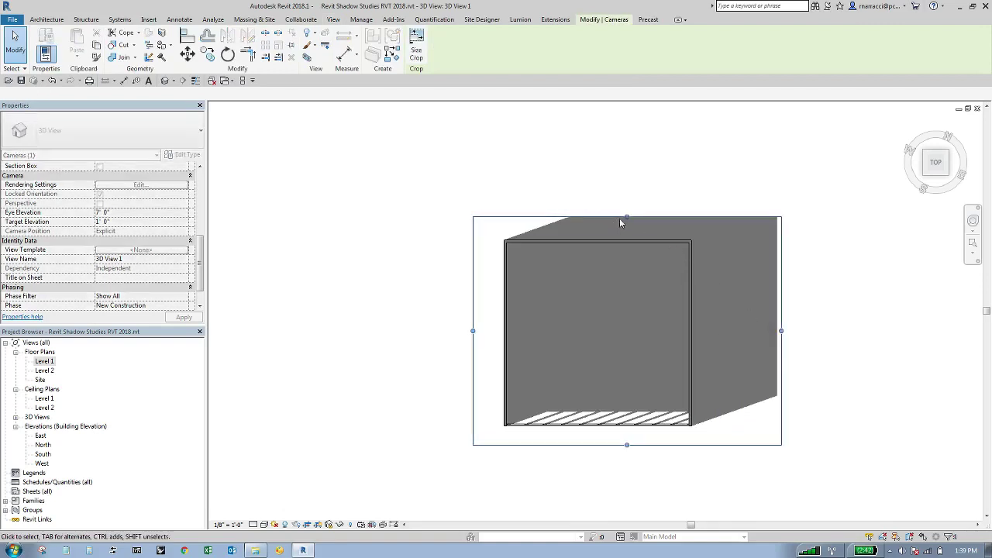
drag(624, 219, 626, 193)
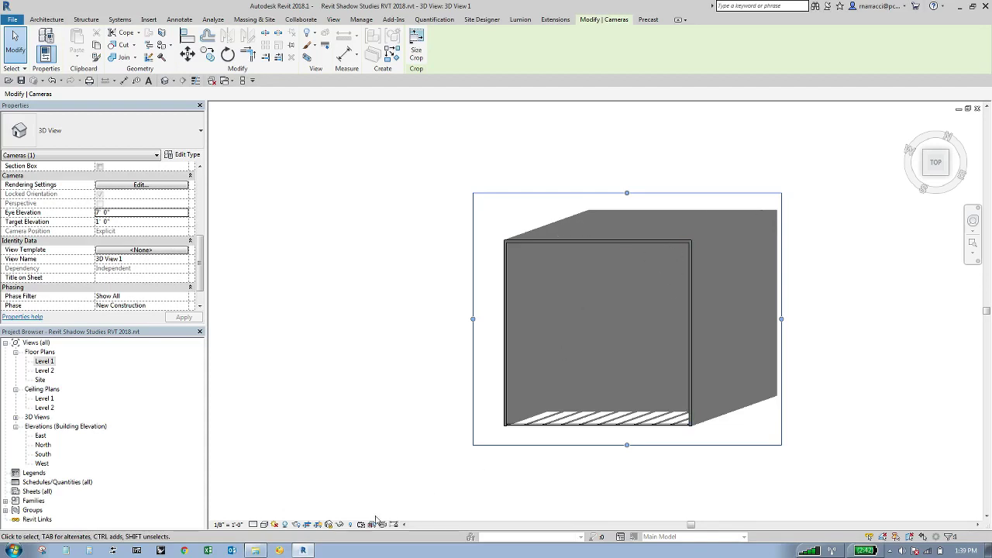
- Uncheck Ground Plane at Level in the Fall Equinox sun settings, then deselect the camera
click(264, 524)
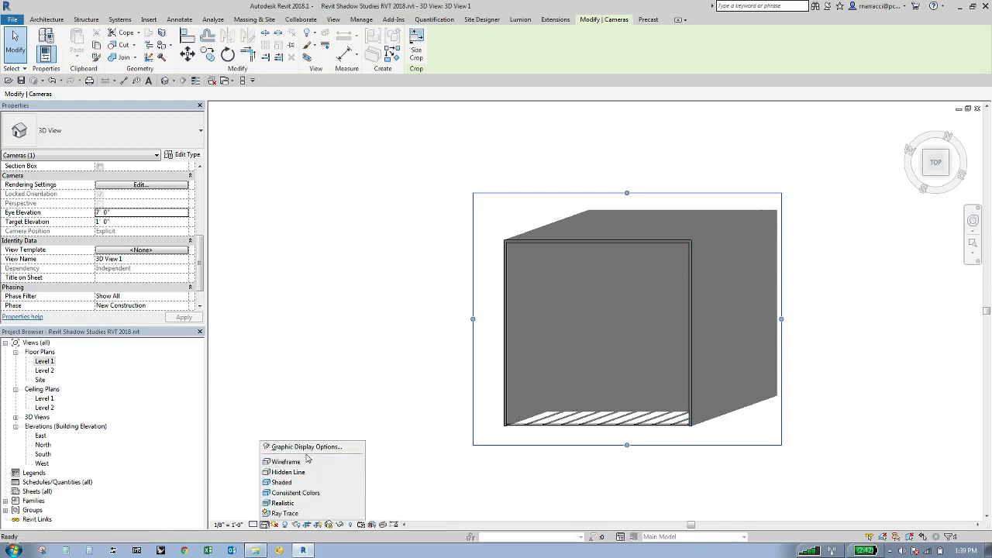
click(307, 446)
click(417, 296)
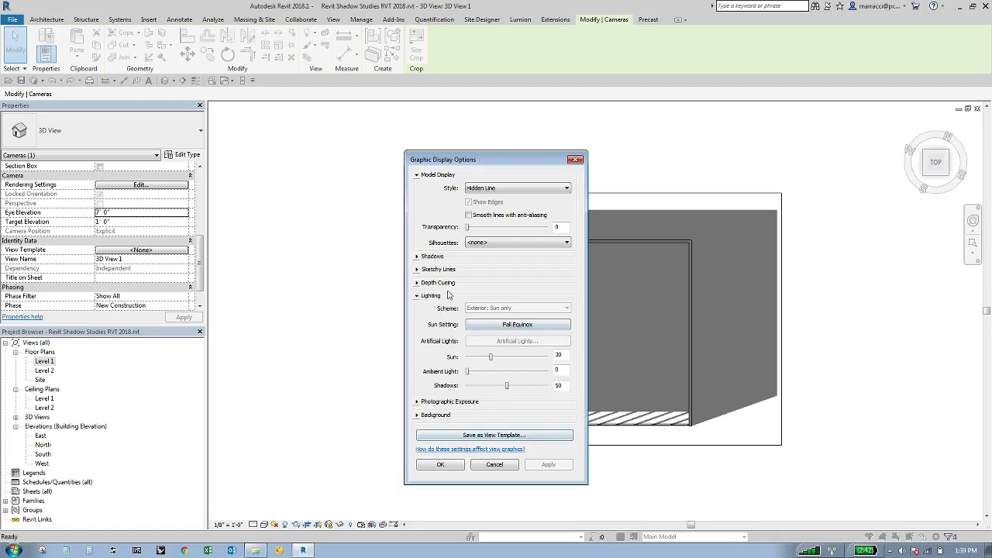
click(512, 326)
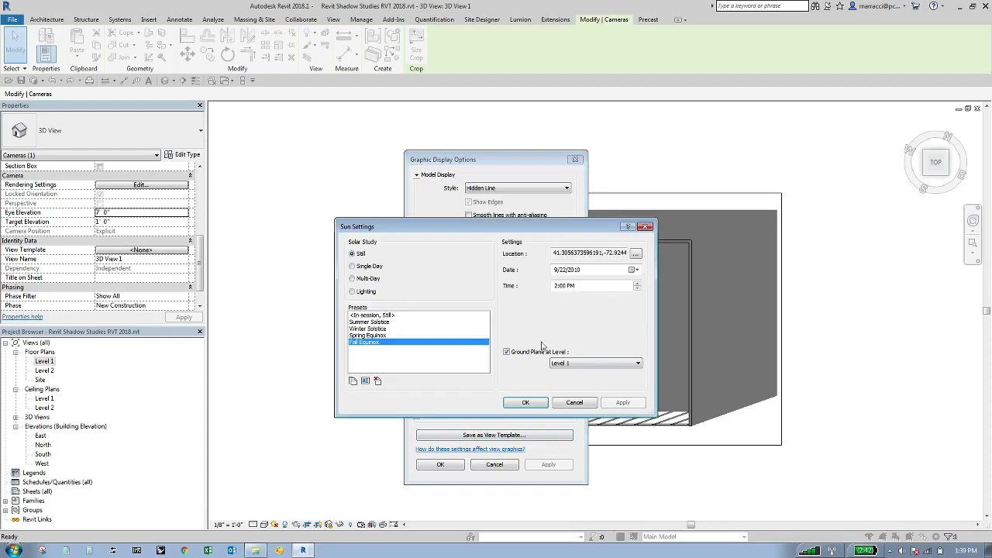
click(529, 356)
click(620, 403)
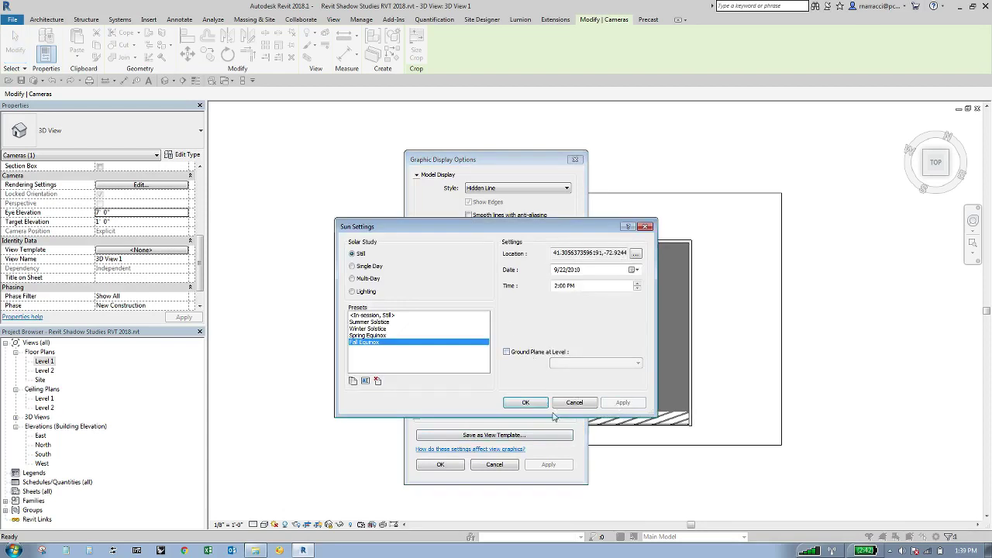
click(536, 406)
click(452, 465)
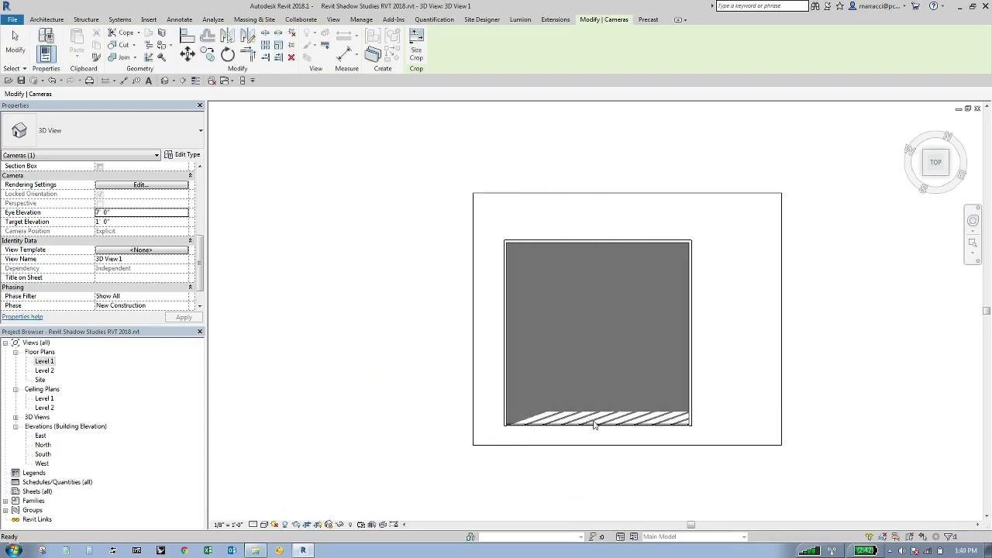
key(Escape)
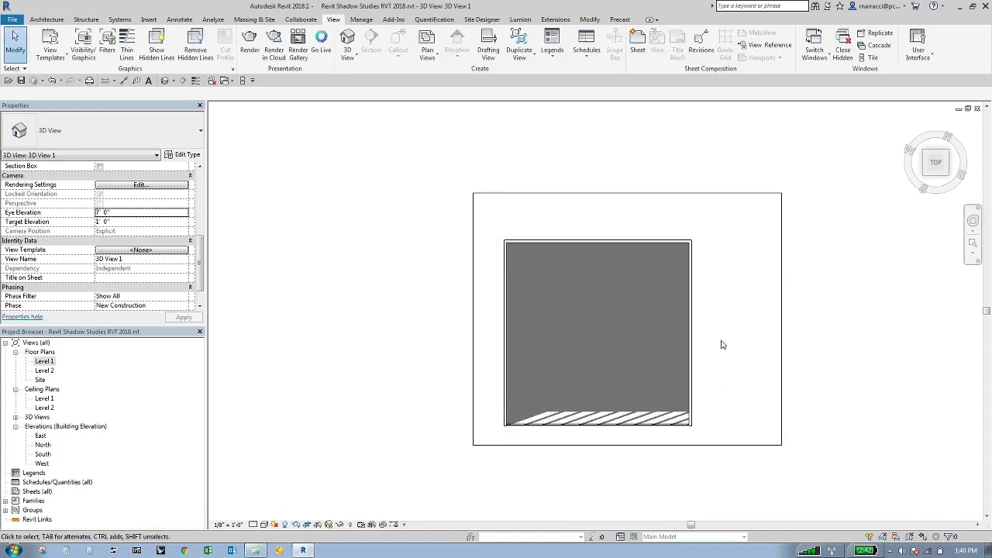